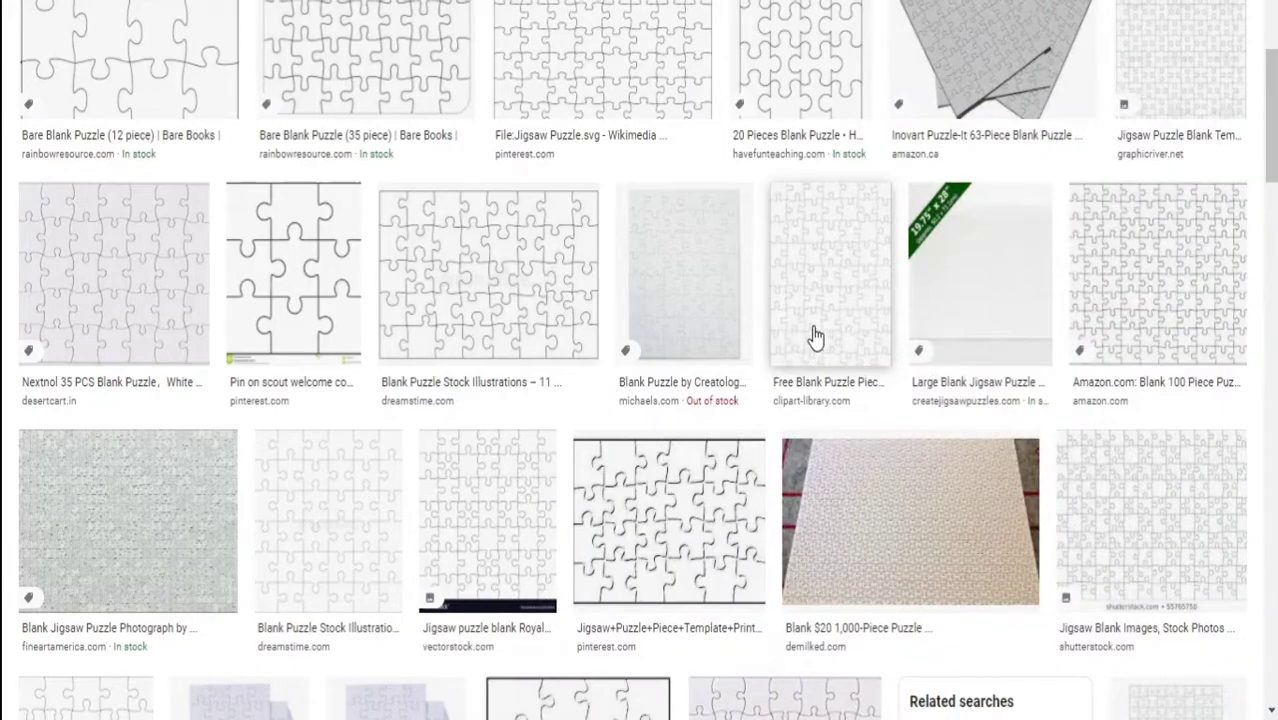
Scroll down through the blank jigsaw puzzle image results in Google Images.
{"action": "scroll", "coordinate": [816, 337], "scroll_direction": "down", "scroll_amount": 5}
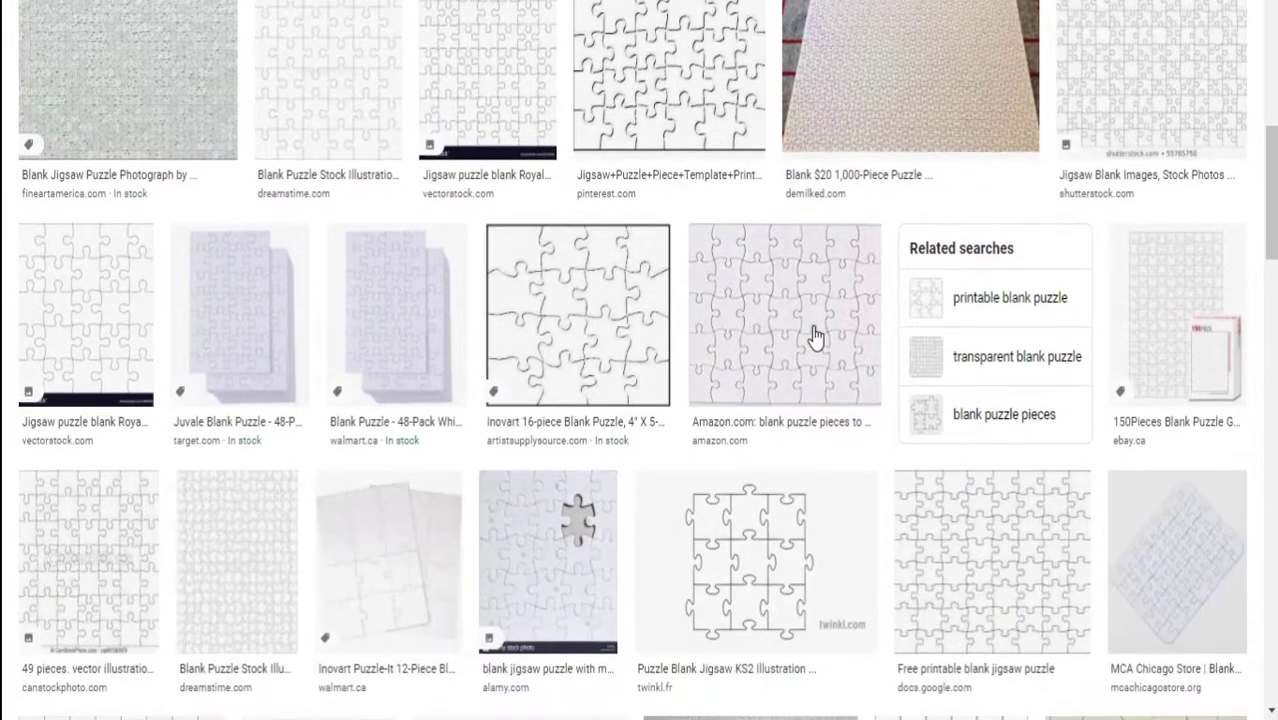
{"action": "scroll", "coordinate": [816, 337], "scroll_direction": "down", "scroll_amount": 4}
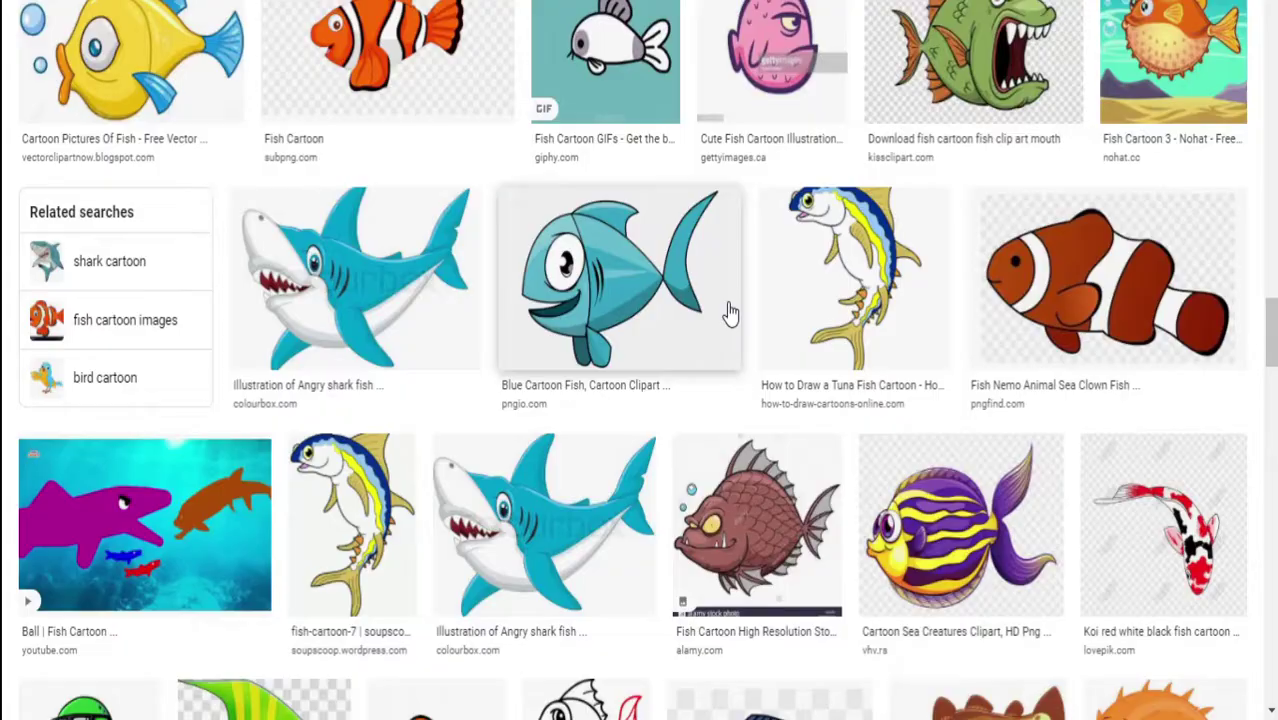
{"action": "scroll", "coordinate": [727, 314], "scroll_direction": "down", "scroll_amount": 3}
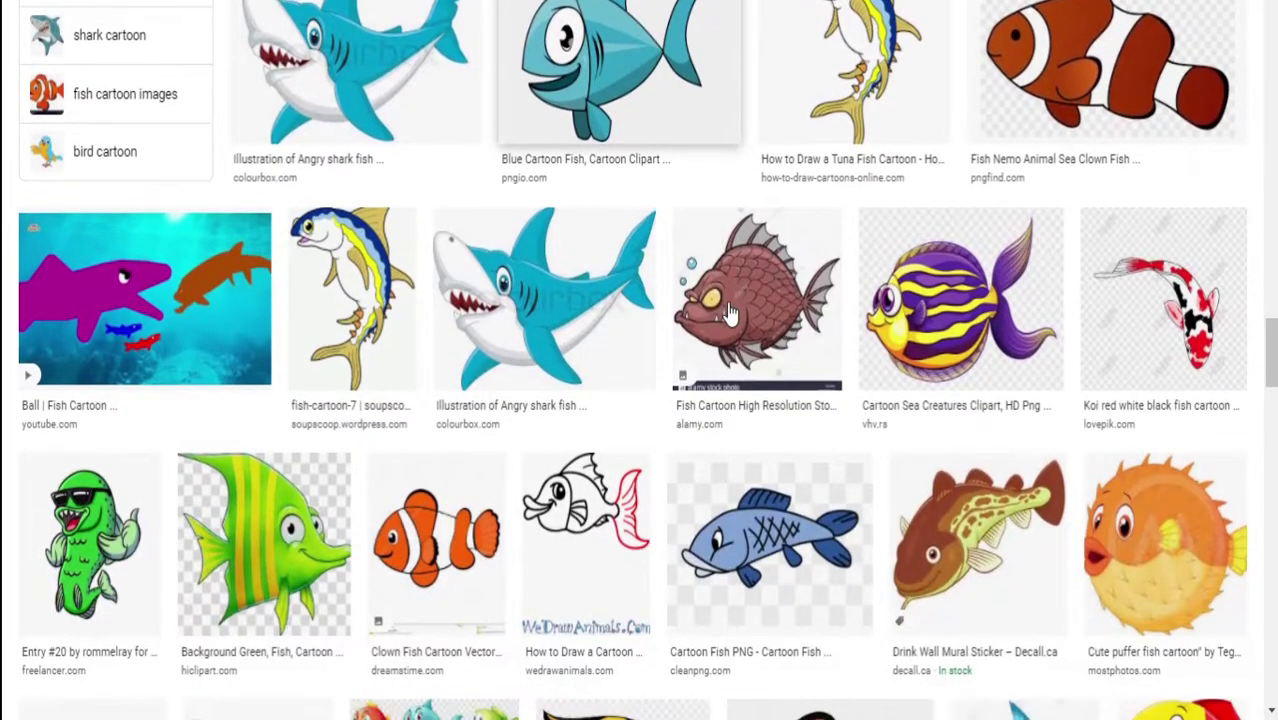
{"action": "scroll", "coordinate": [730, 312], "scroll_direction": "down", "scroll_amount": 3}
Open the clownfish preview, then place the puzzle image in Inkscape and scale it to 313.670 × 235.252 mm.
{"action": "left_click", "coordinate": [450, 320]}
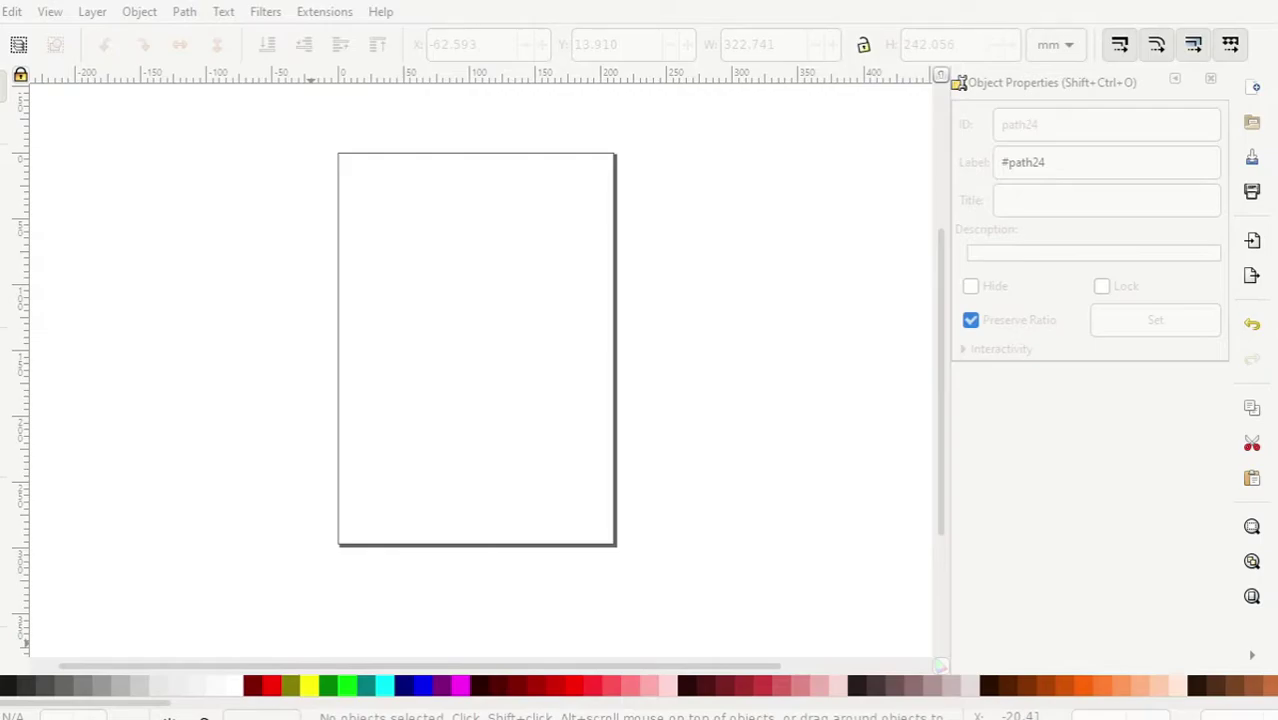
{"action": "left_click_drag", "start_coordinate": [3, 456], "coordinate": [478, 337]}
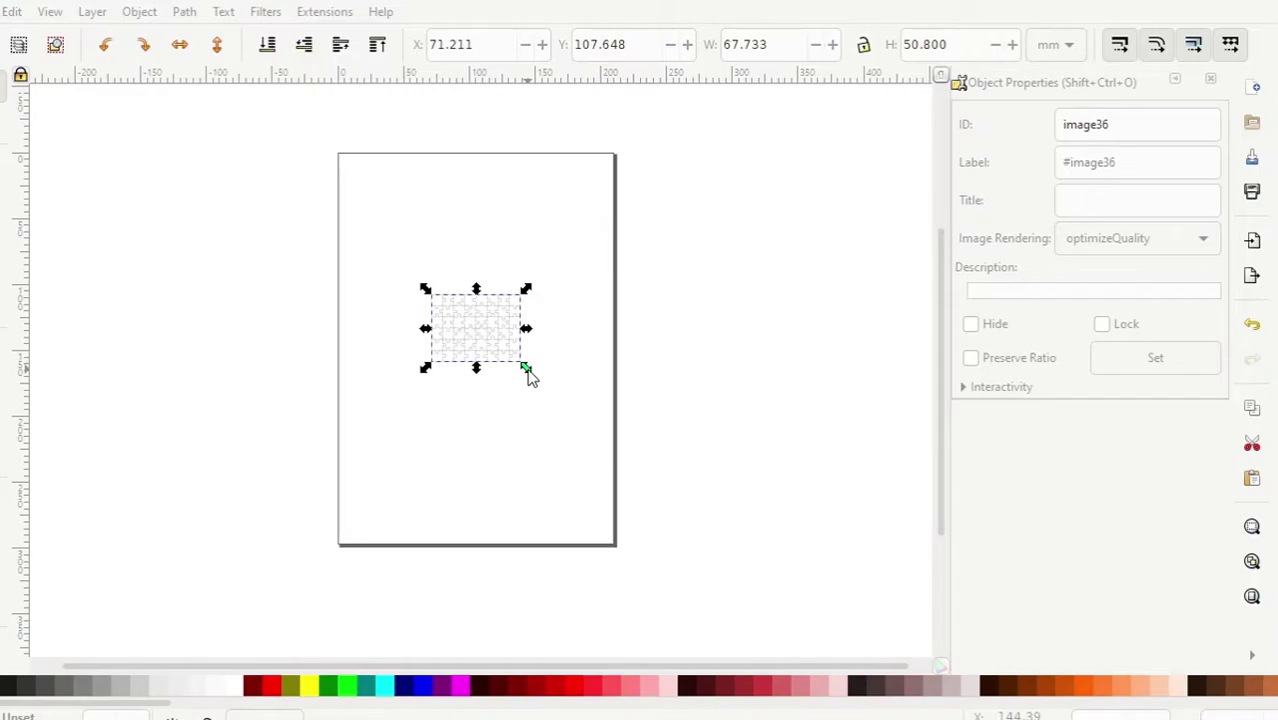
{"action": "left_click_drag", "start_coordinate": [527, 370], "coordinate": [888, 620]}
{"action": "left_click_drag", "start_coordinate": [733, 509], "coordinate": [583, 398]}
Trace the puzzle image into a vector path with Trace Bitmap.
{"action": "right_click", "coordinate": [505, 357]}
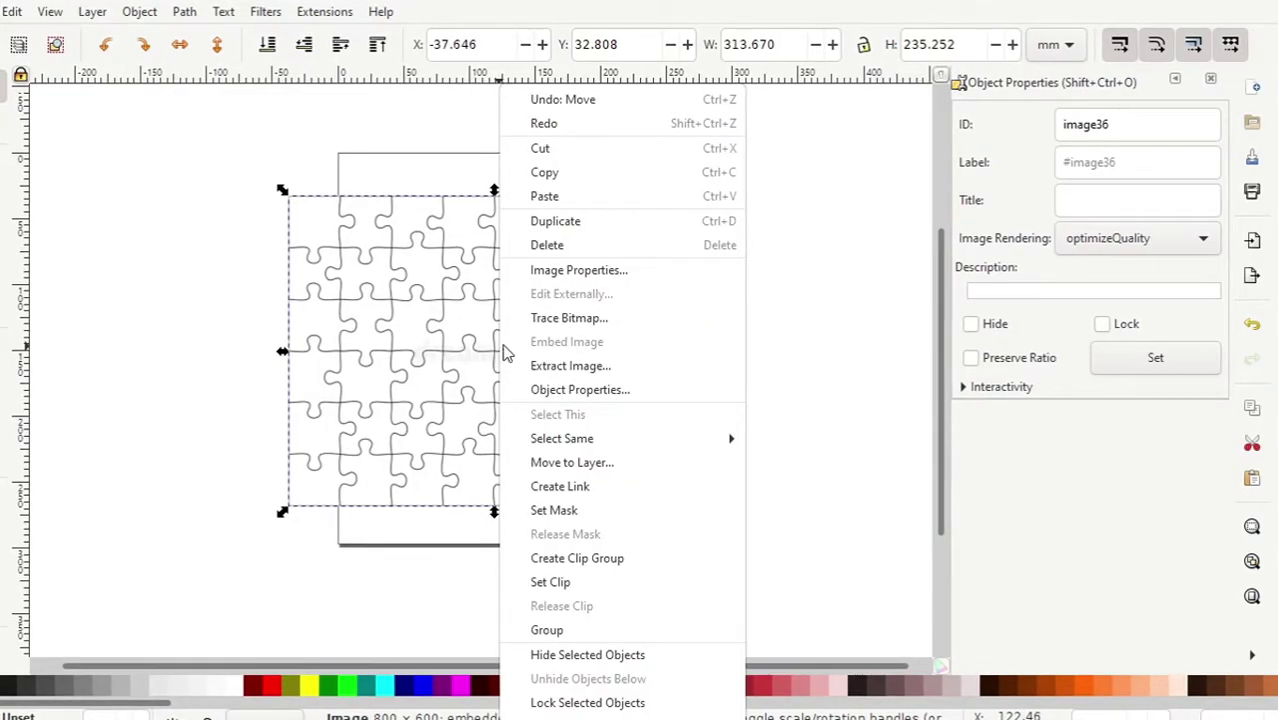
{"action": "left_click", "coordinate": [533, 318]}
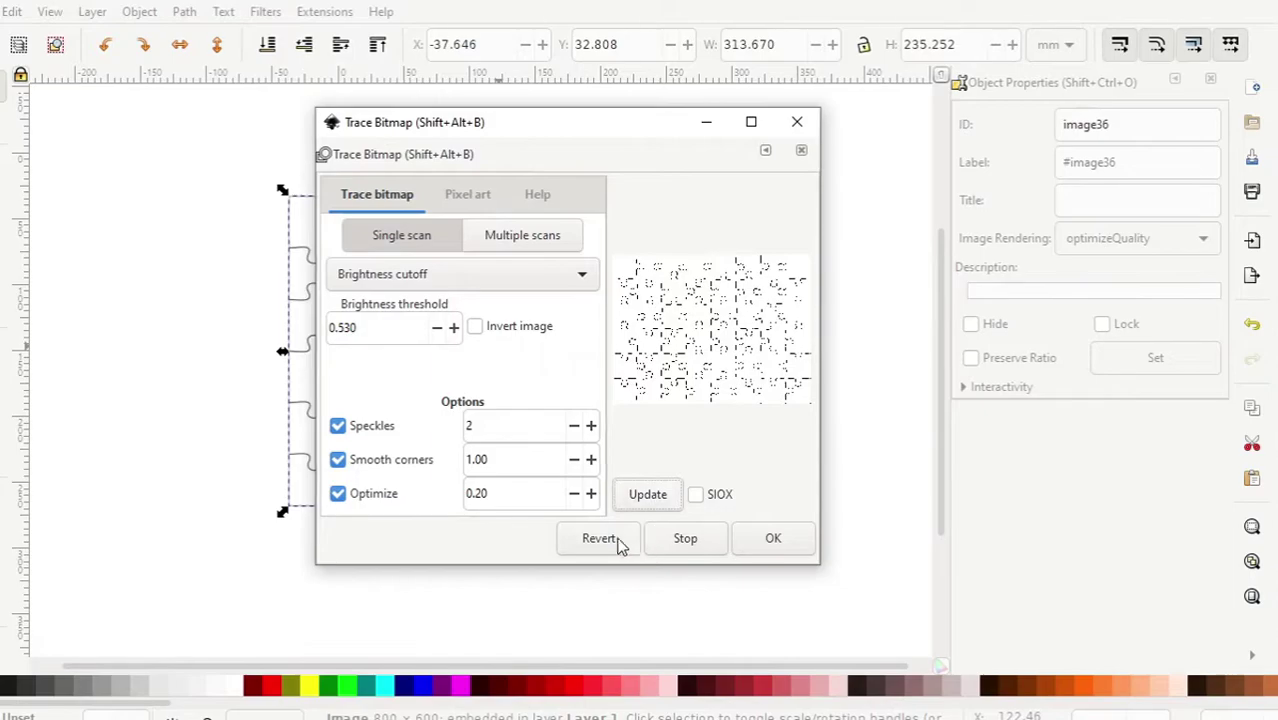
{"action": "left_click", "coordinate": [773, 540]}
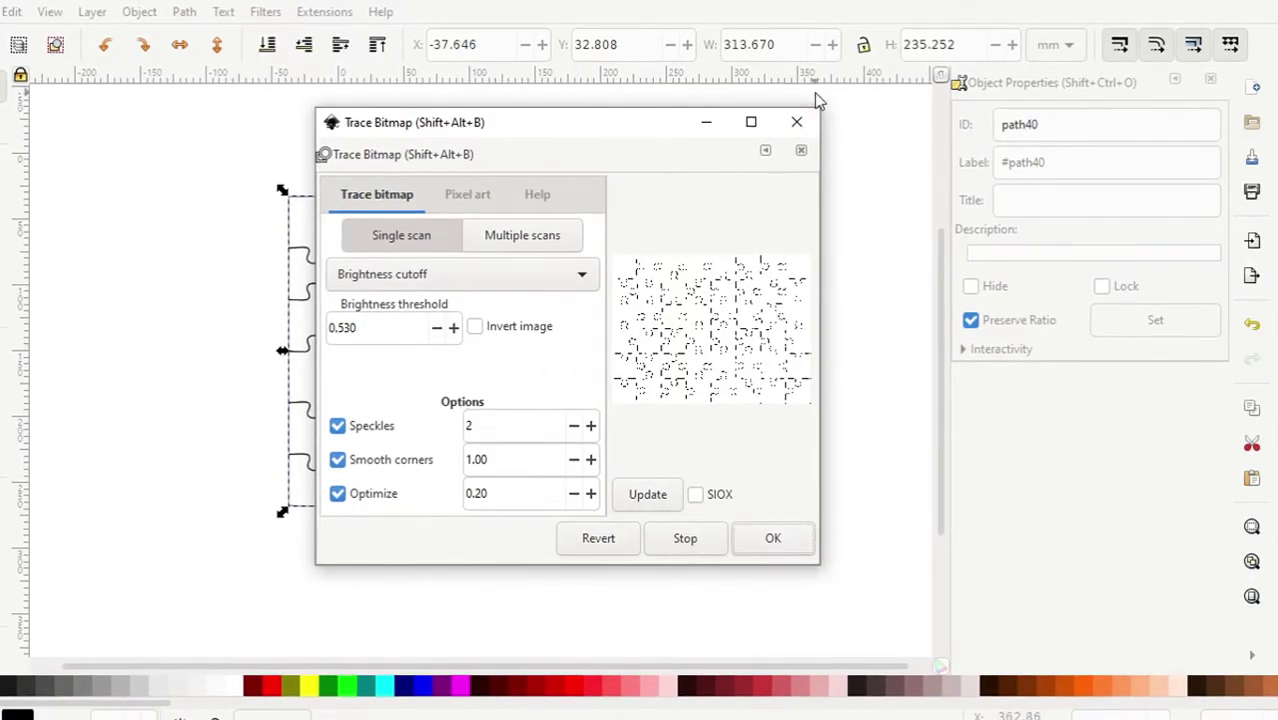
{"action": "left_click", "coordinate": [797, 122]}
Separate the traced puzzle path from the original image, moving the original to the left.
{"action": "mouse_move", "coordinate": [535, 312]}
{"action": "left_mouse_down"}
{"action": "mouse_move", "coordinate": [742, 428]}
{"action": "mouse_move", "coordinate": [738, 418]}
{"action": "left_mouse_up"}
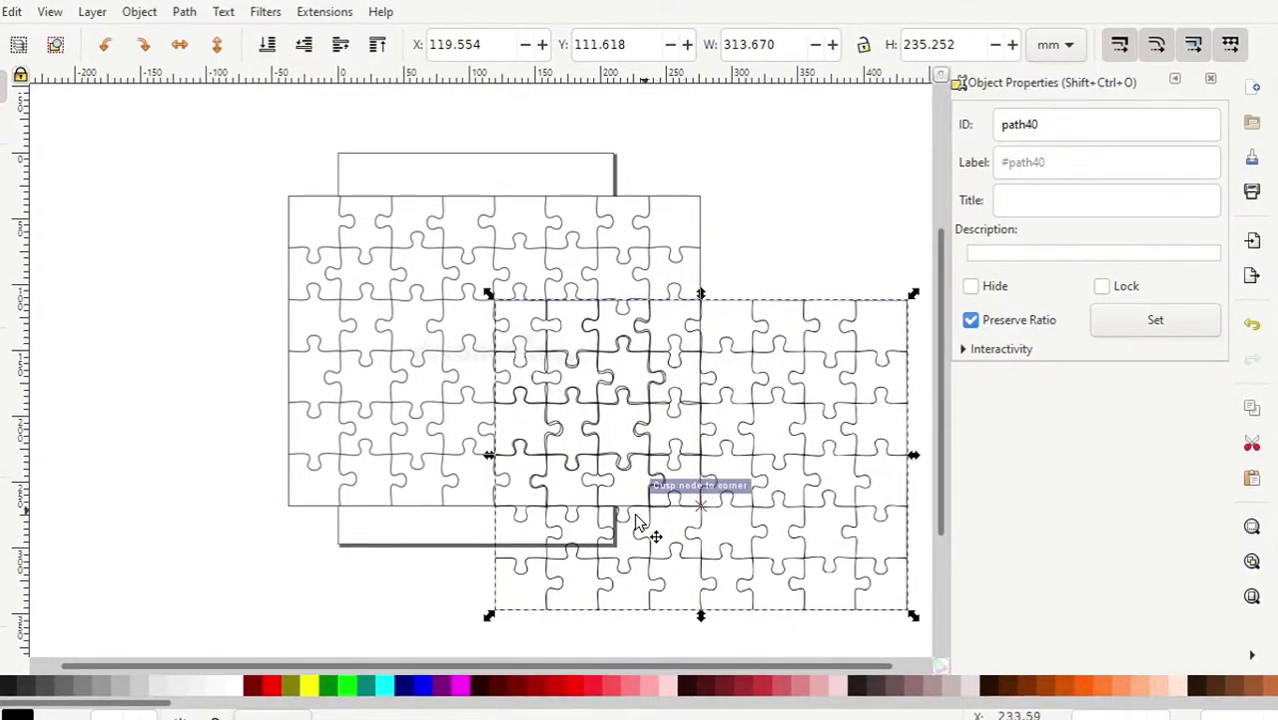
{"action": "left_click", "coordinate": [370, 346]}
{"action": "left_click_drag", "start_coordinate": [370, 346], "coordinate": [222, 332]}
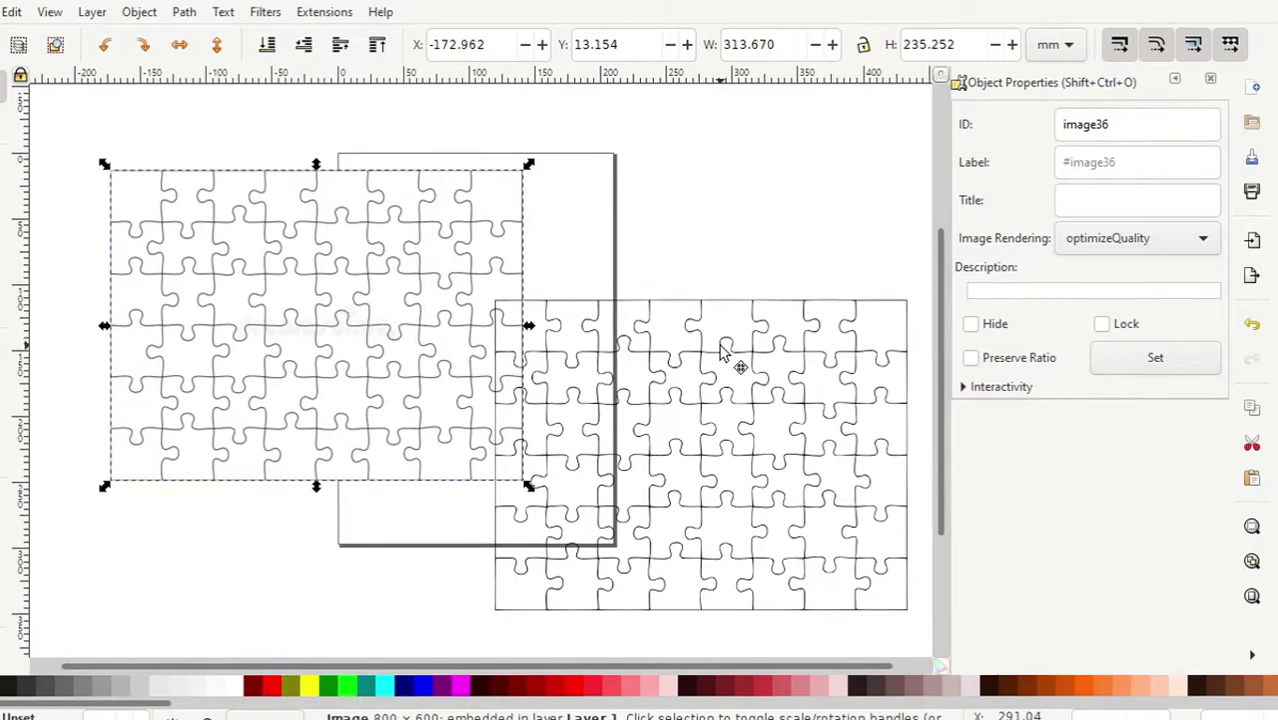
{"action": "left_click", "coordinate": [786, 350]}
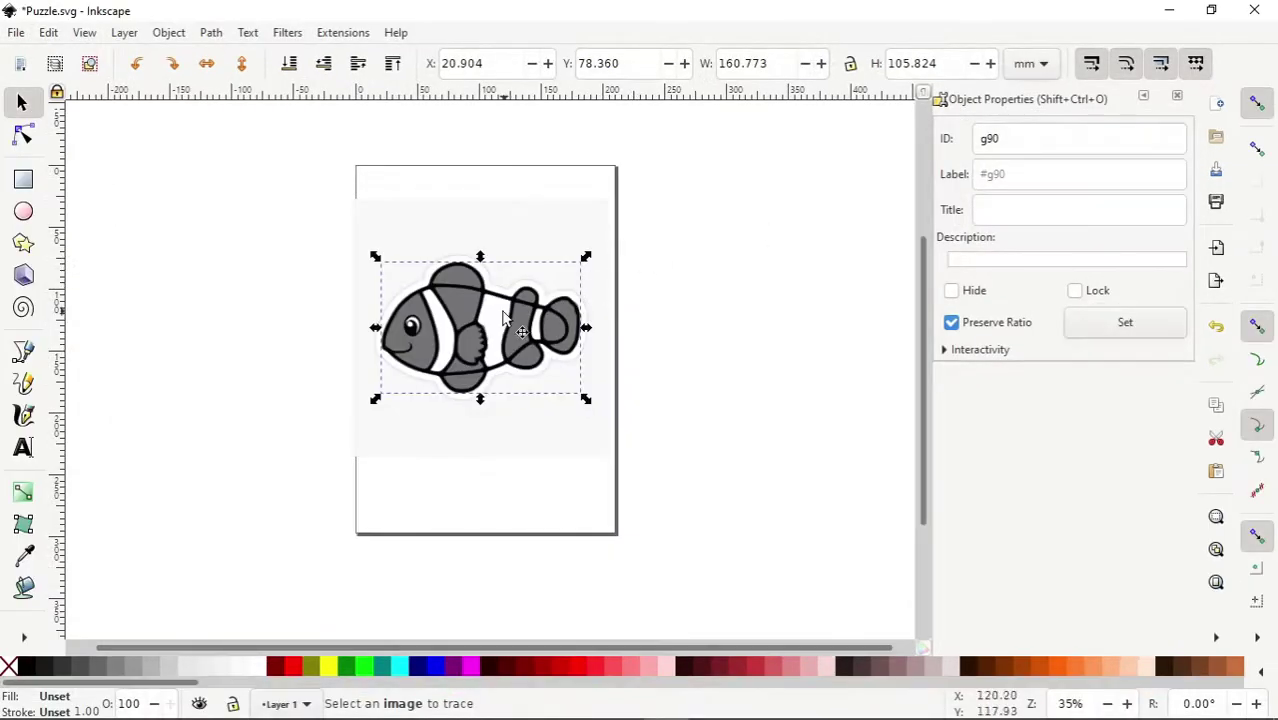
Place the orange clownfish picture to the right of the grey trace.
{"action": "left_click_drag", "start_coordinate": [493, 303], "coordinate": [726, 348]}
{"action": "left_click_drag", "start_coordinate": [453, 289], "coordinate": [460, 315]}
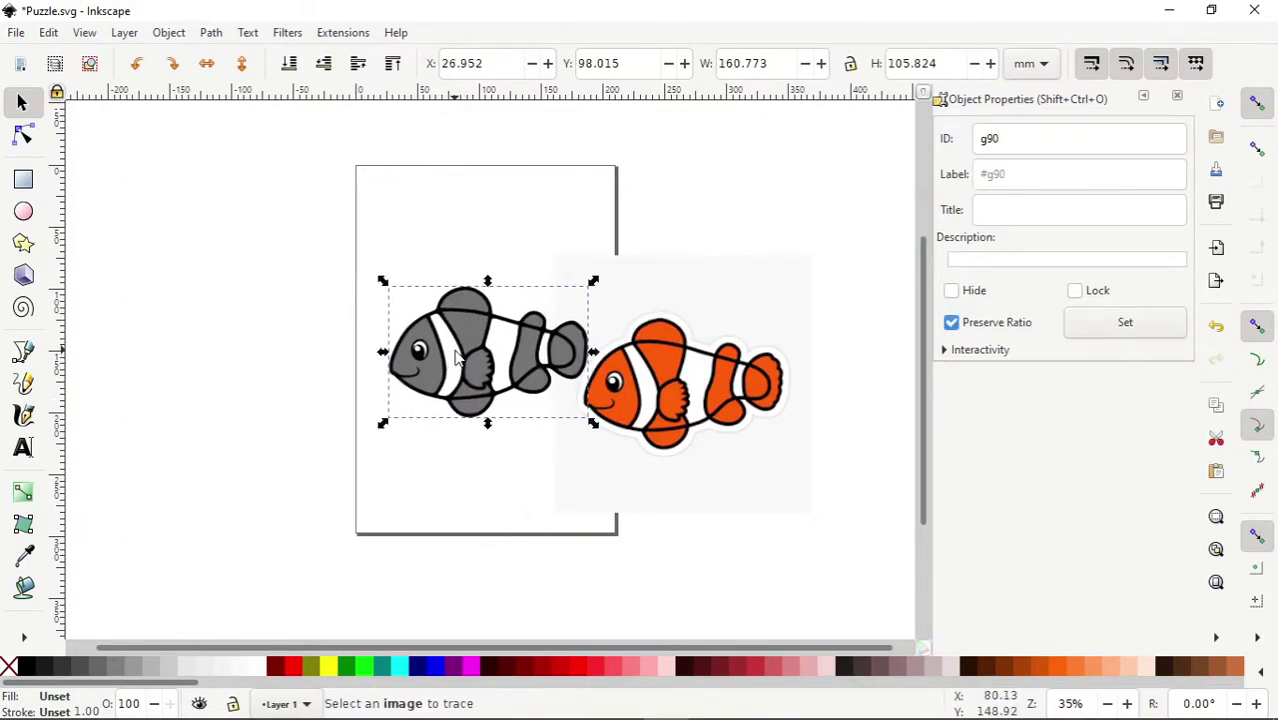
{"action": "left_click", "coordinate": [705, 334]}
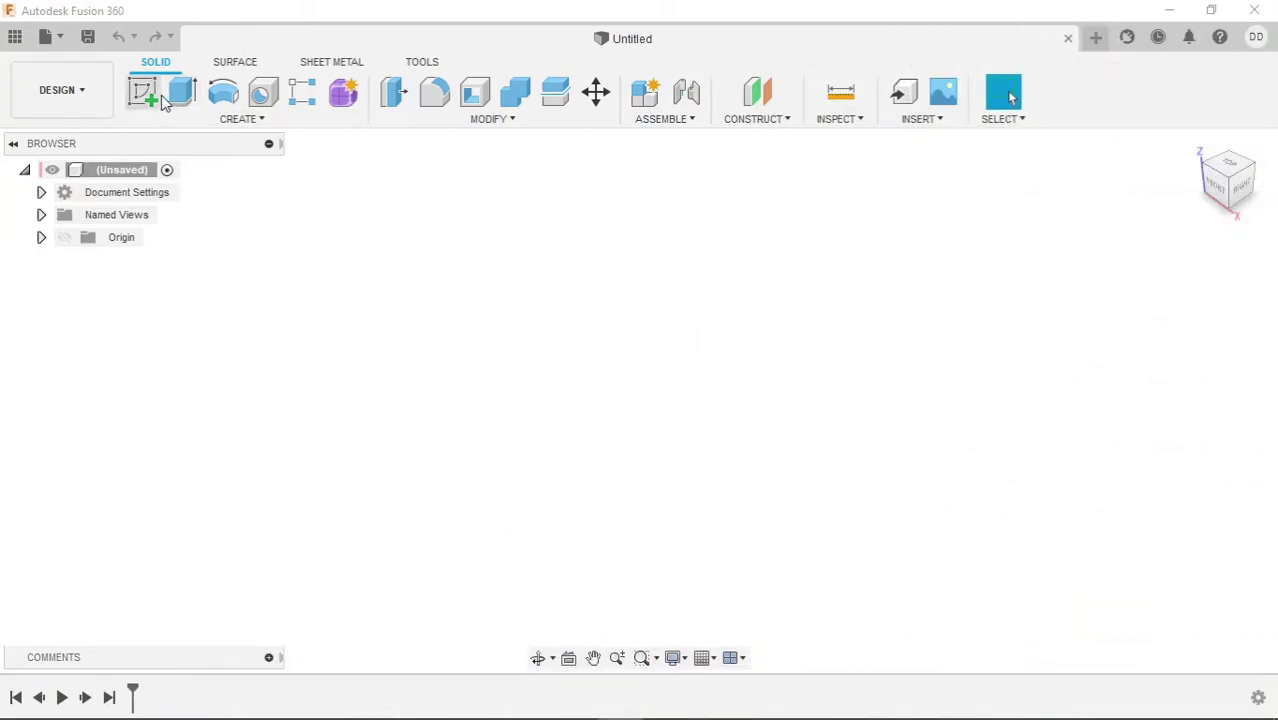
Sketch a 2-point rectangle from the origin on the XY ground plane, sized toward 90 × 60 mm.
{"action": "left_click", "coordinate": [143, 91]}
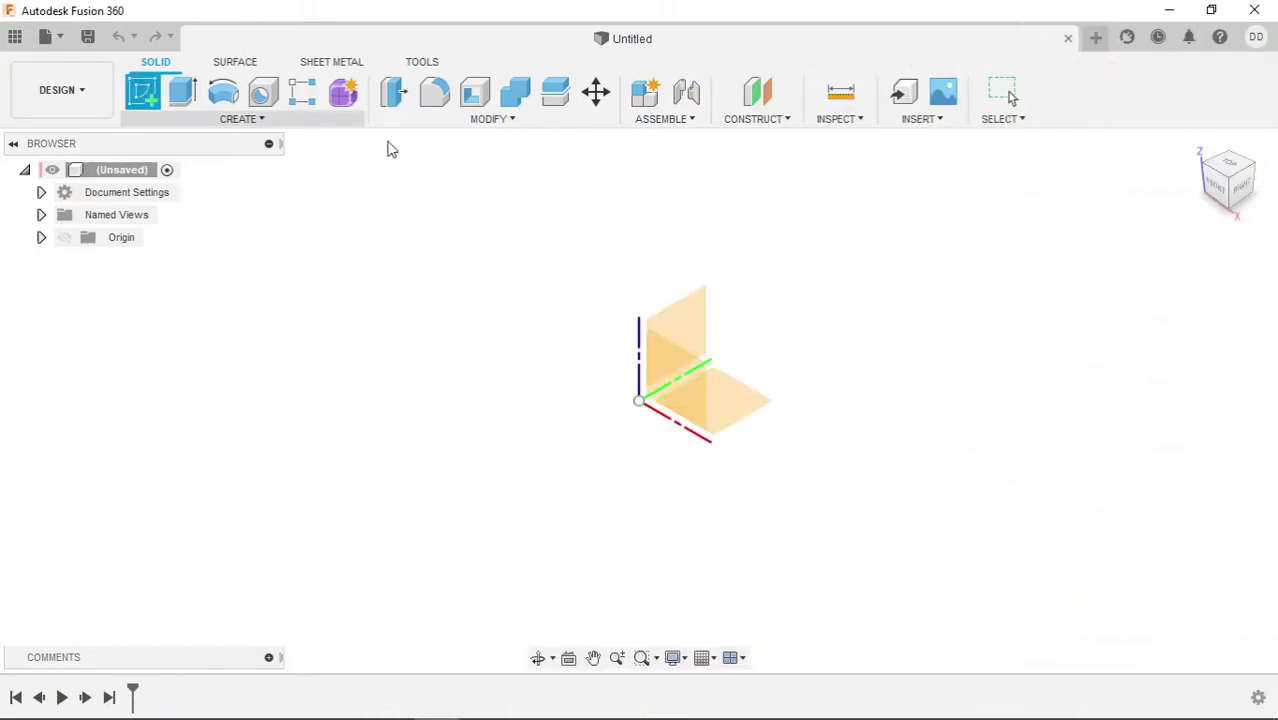
{"action": "left_click", "coordinate": [729, 388]}
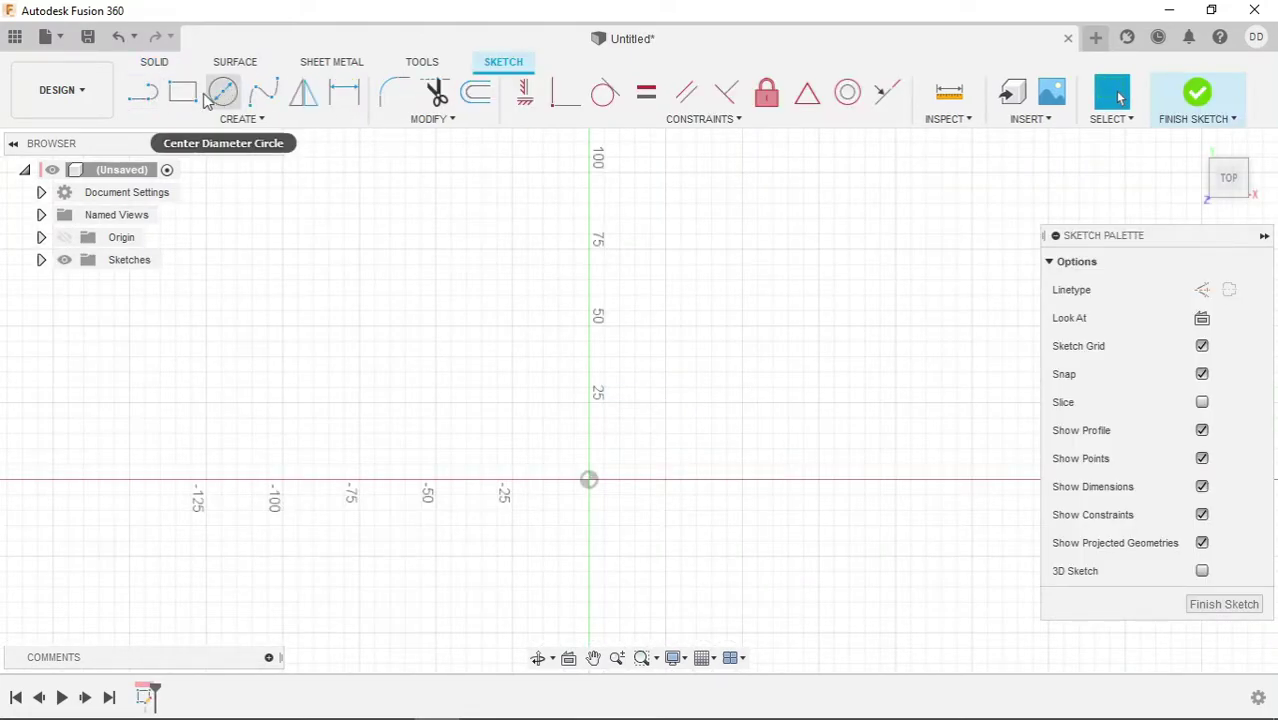
{"action": "key", "text": "r"}
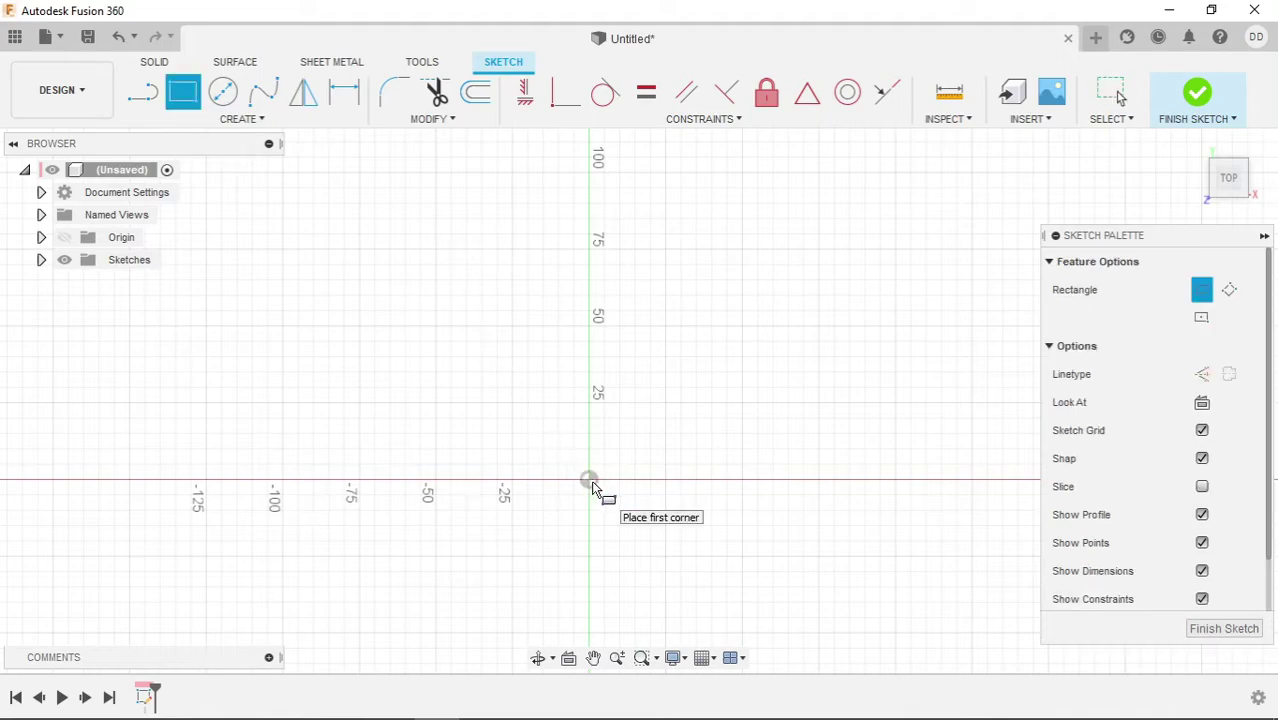
{"action": "left_click", "coordinate": [591, 488]}
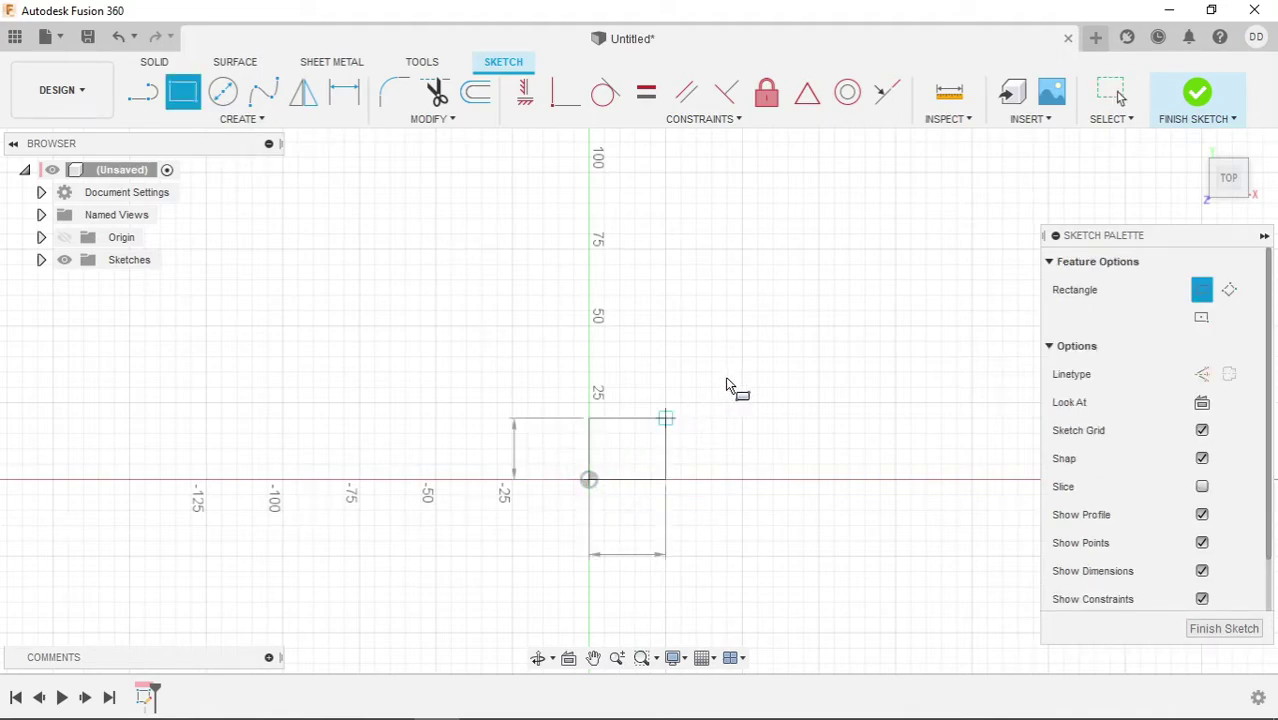
{"action": "middle_click_drag", "start_coordinate": [866, 305], "coordinate": [799, 308]}
{"action": "key", "text": "Tab"}
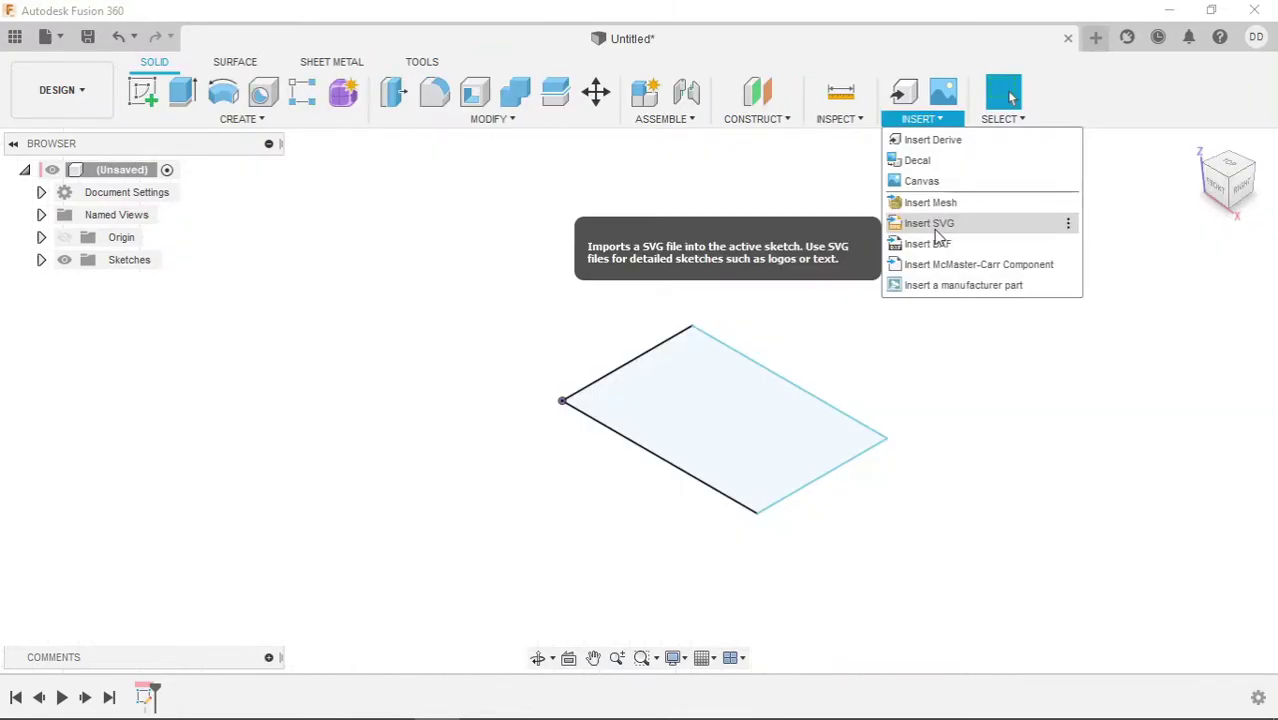
Insert Puzzle.svg onto the rectangle's sketch plane and confirm the import.
{"action": "key", "text": "Escape"}
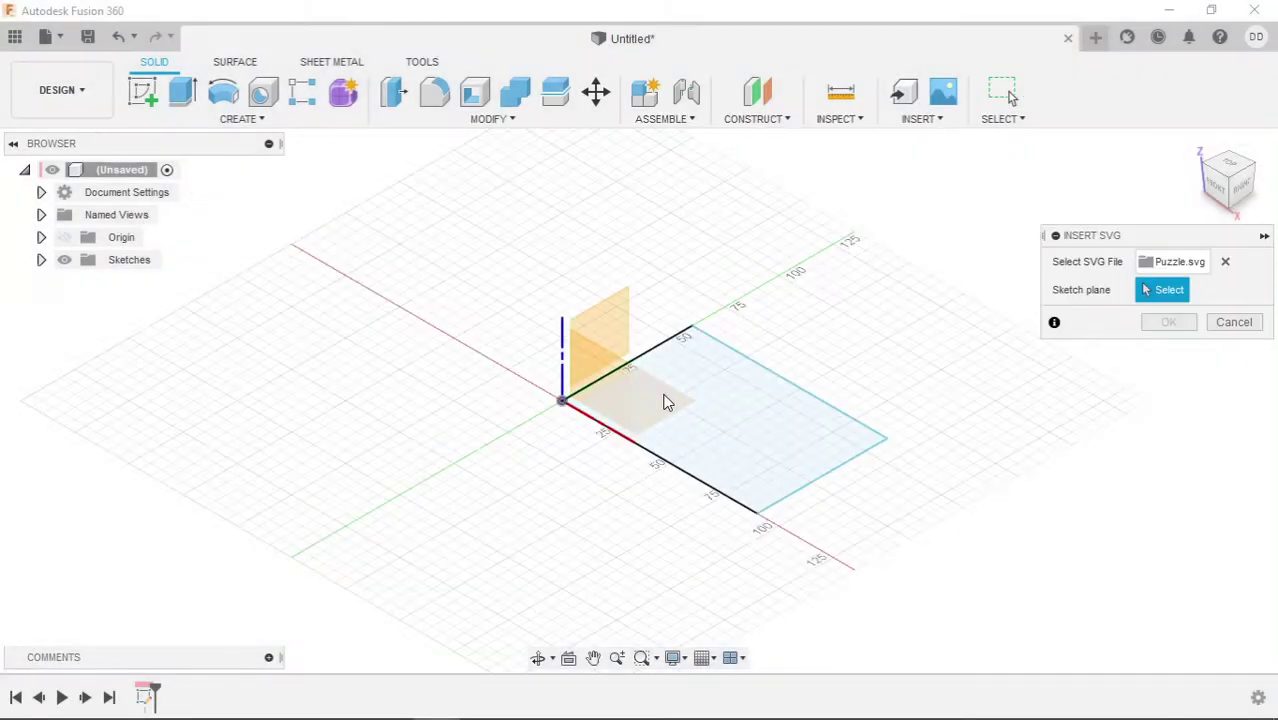
{"action": "left_click", "coordinate": [664, 399]}
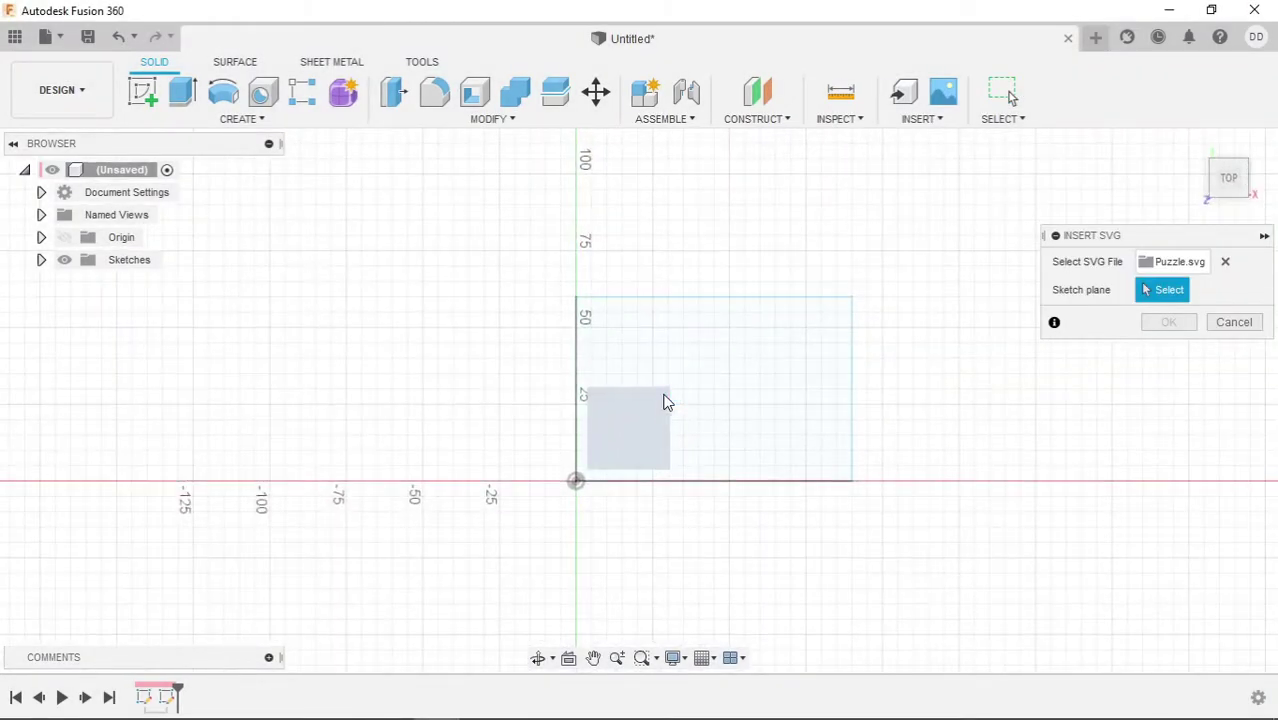
{"action": "left_click", "coordinate": [667, 401]}
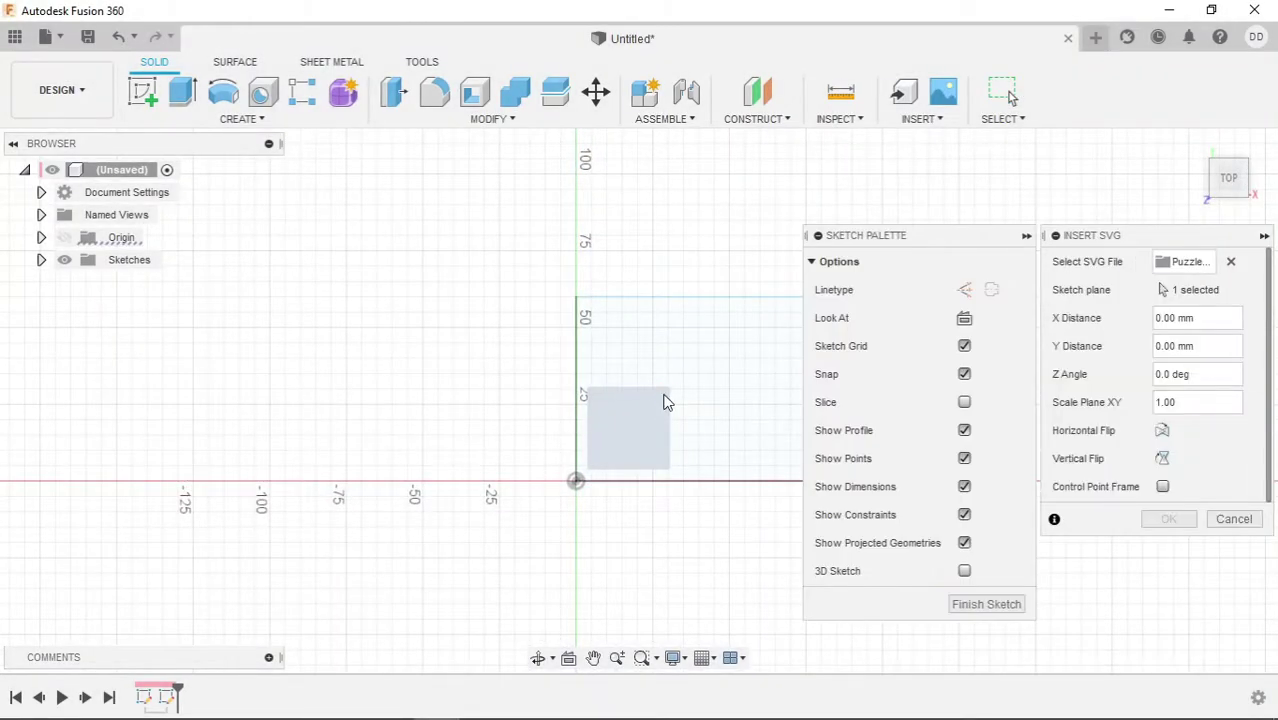
{"action": "mouse_move", "coordinate": [686, 358]}
{"action": "middle_mouse_down"}
{"action": "mouse_move", "coordinate": [571, 291]}
{"action": "mouse_move", "coordinate": [578, 310]}
{"action": "middle_mouse_up"}
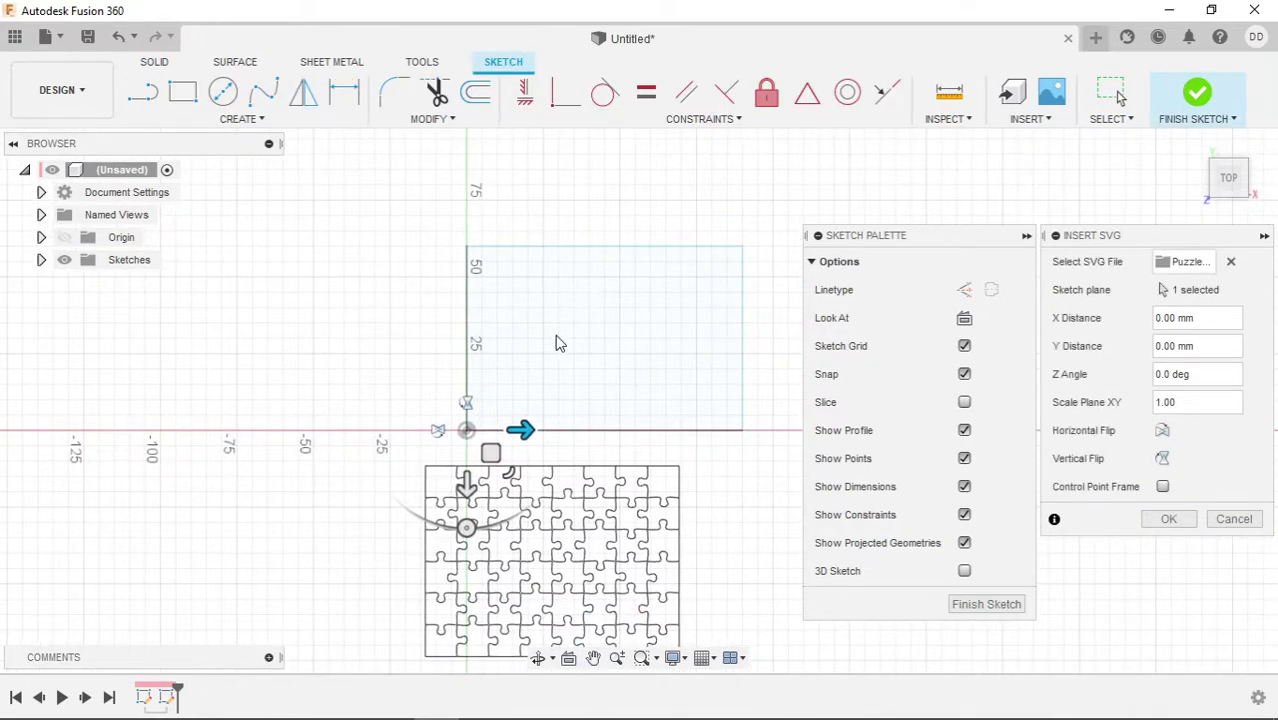
{"action": "key", "text": "Return"}
{"action": "middle_click_drag", "start_coordinate": [1087, 322], "coordinate": [1022, 272]}
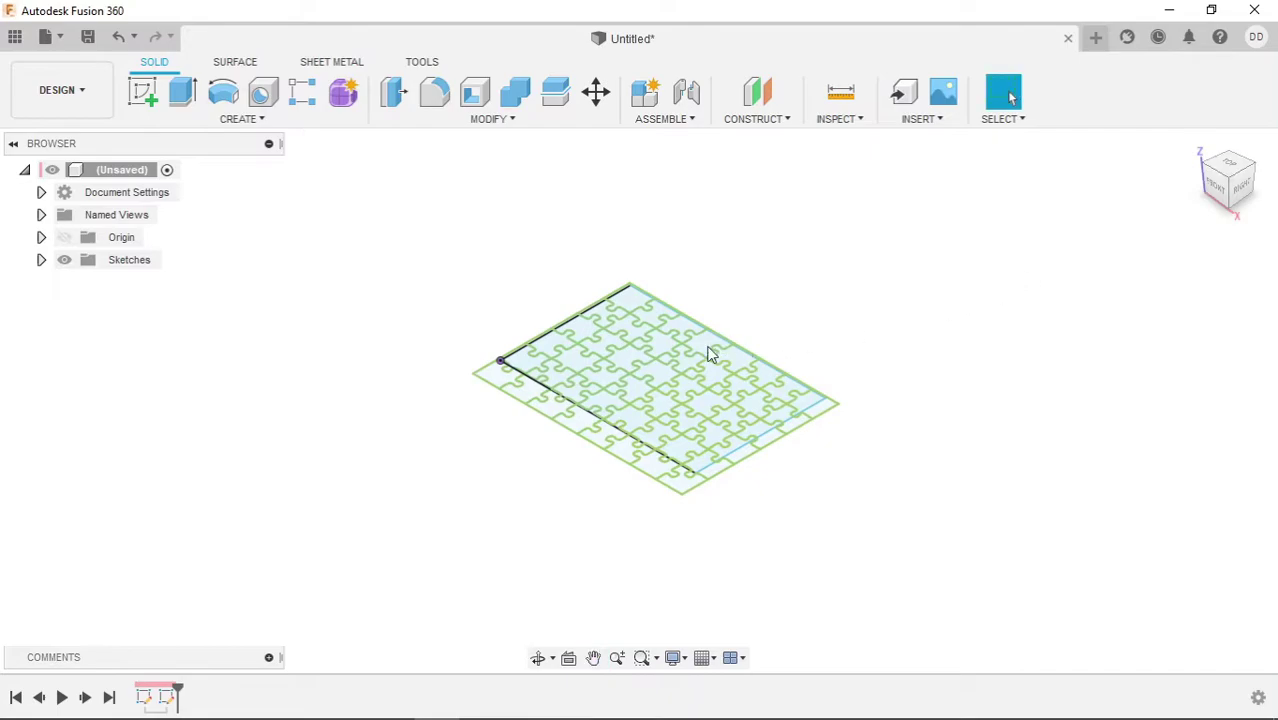
{"action": "scroll", "coordinate": [680, 348], "scroll_direction": "up", "scroll_amount": 3}
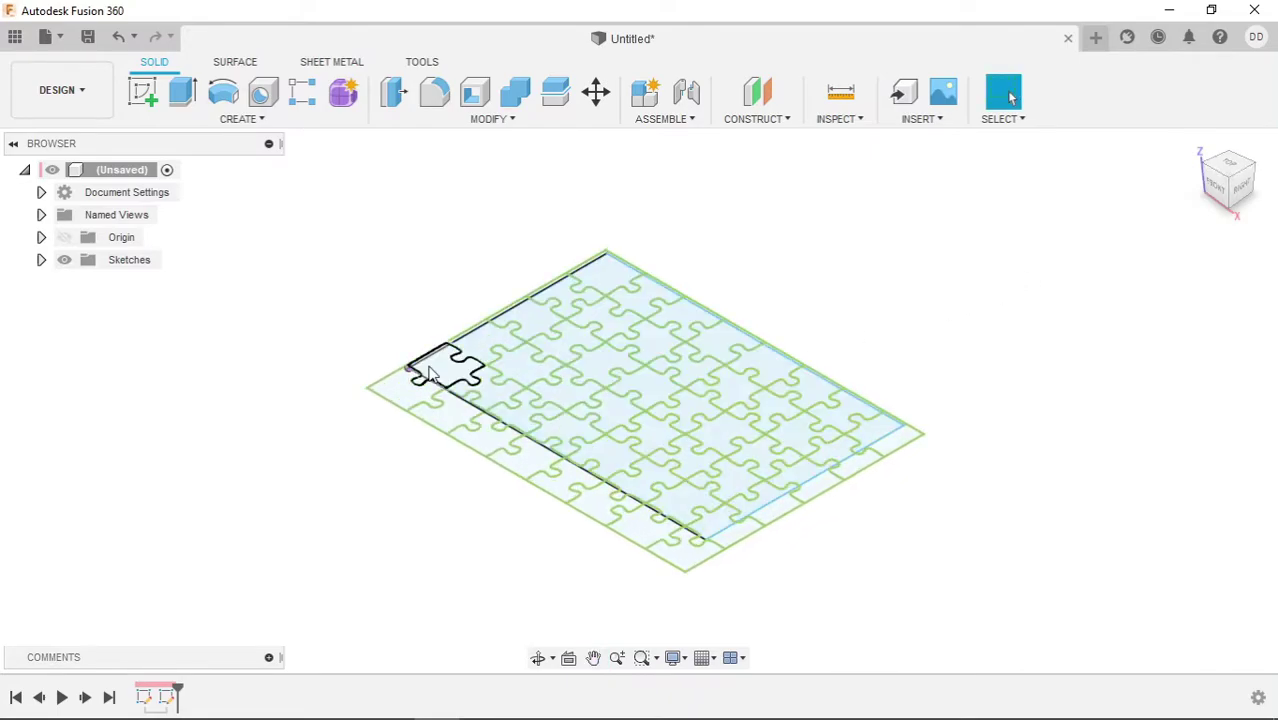
Suppress the rectangle sketch Sketch1 from the timeline.
{"action": "left_click", "coordinate": [168, 700]}
{"action": "left_click", "coordinate": [147, 700]}
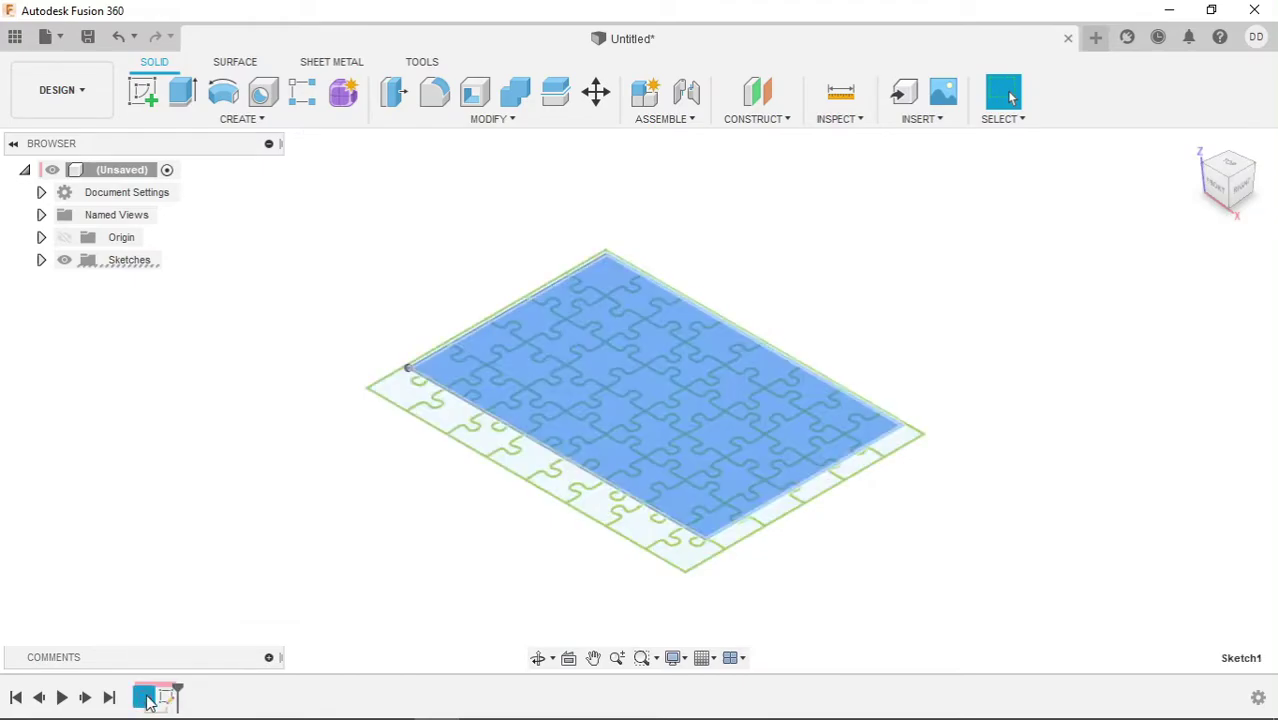
{"action": "right_click", "coordinate": [147, 700]}
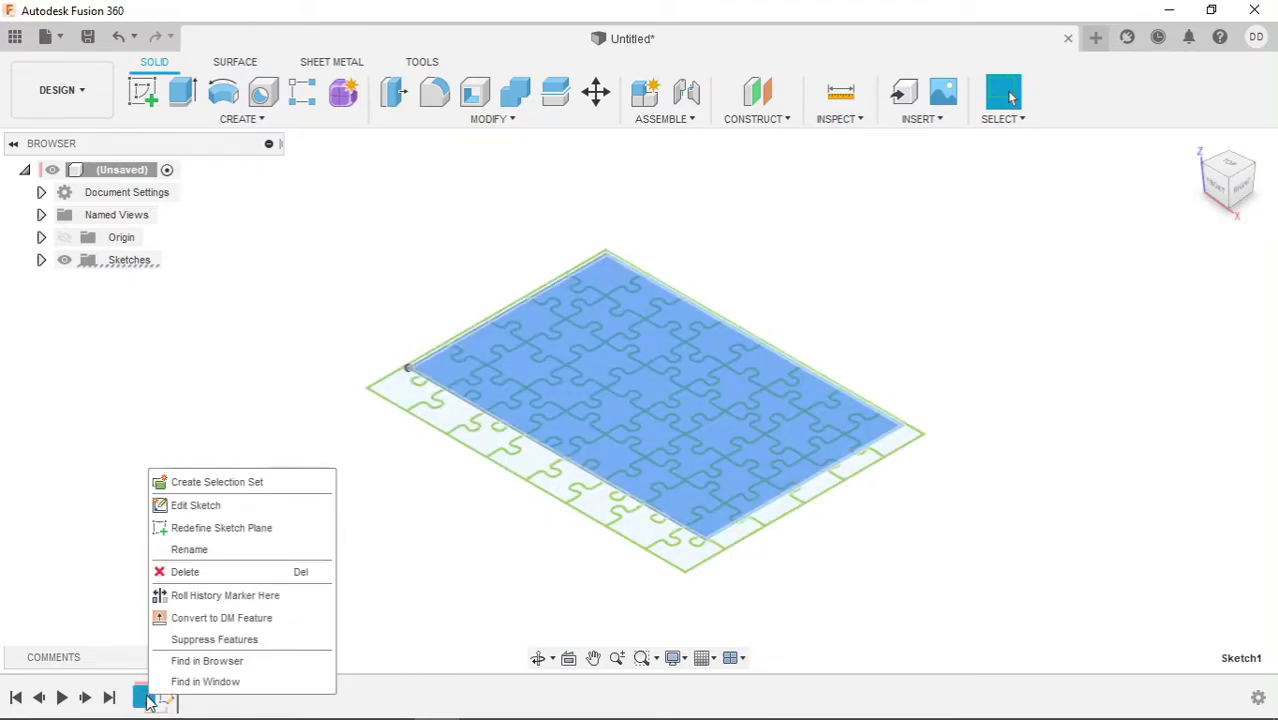
{"action": "left_click", "coordinate": [181, 644]}
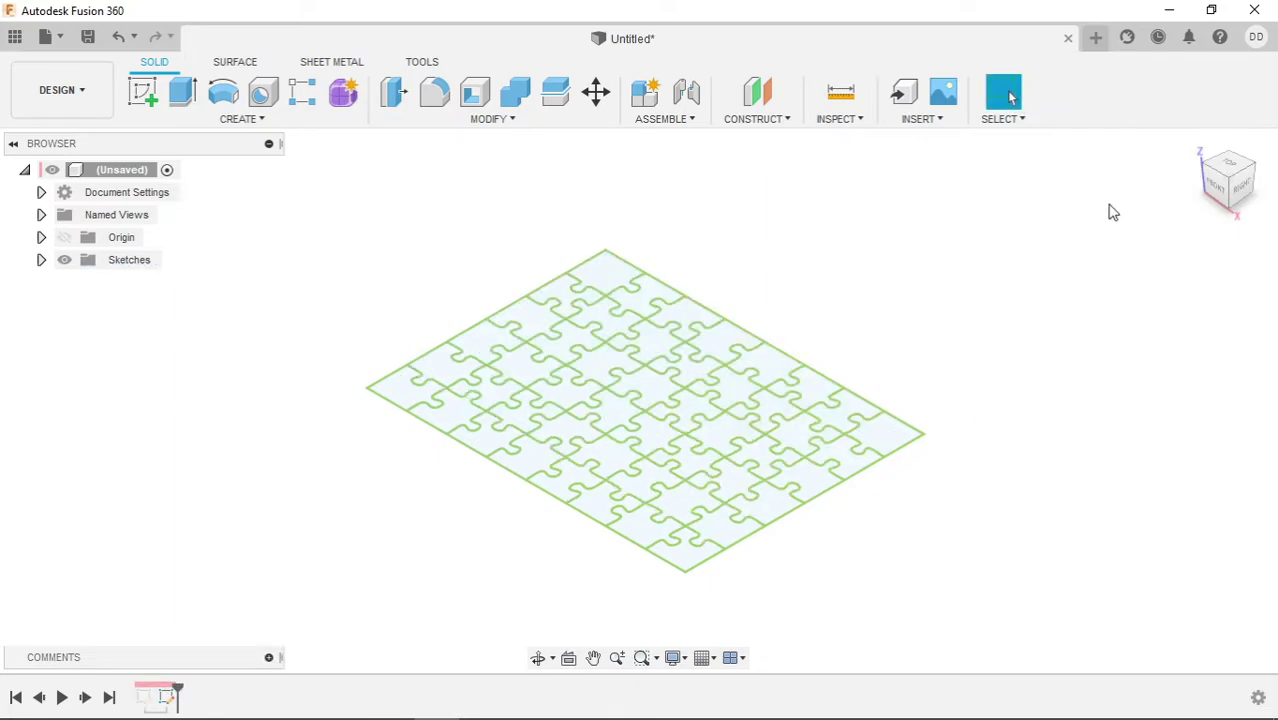
From the TOP view, select several puzzle piece profiles to check them, then reframe the sketch.
{"action": "left_click", "coordinate": [1224, 168]}
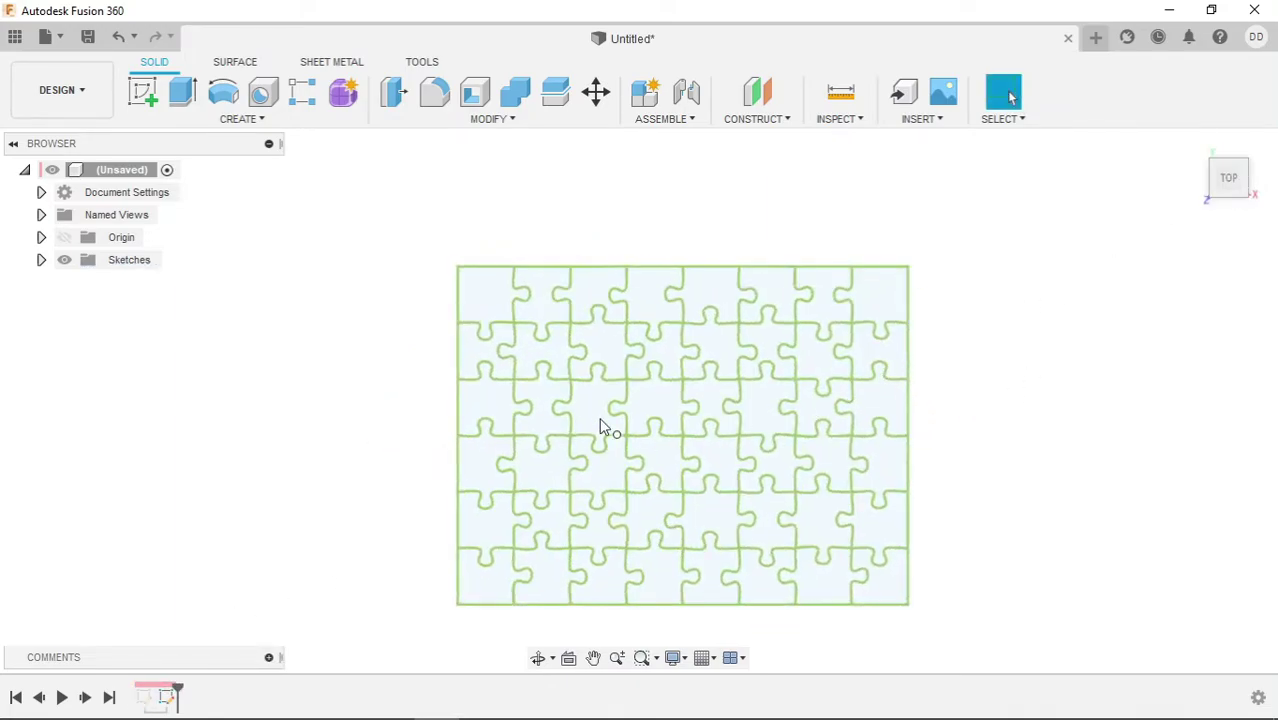
{"action": "left_click", "coordinate": [591, 408]}
{"action": "left_click", "coordinate": [553, 404]}
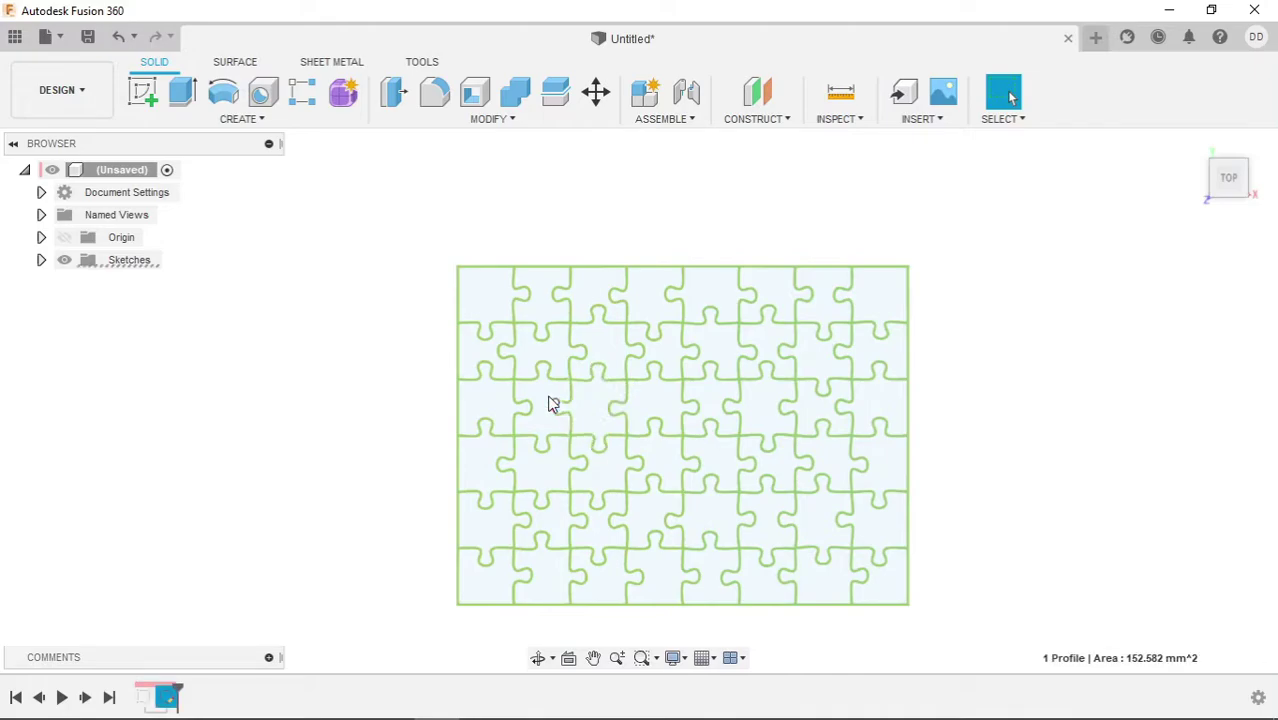
{"action": "left_click", "coordinate": [521, 405]}
{"action": "left_click", "coordinate": [492, 395]}
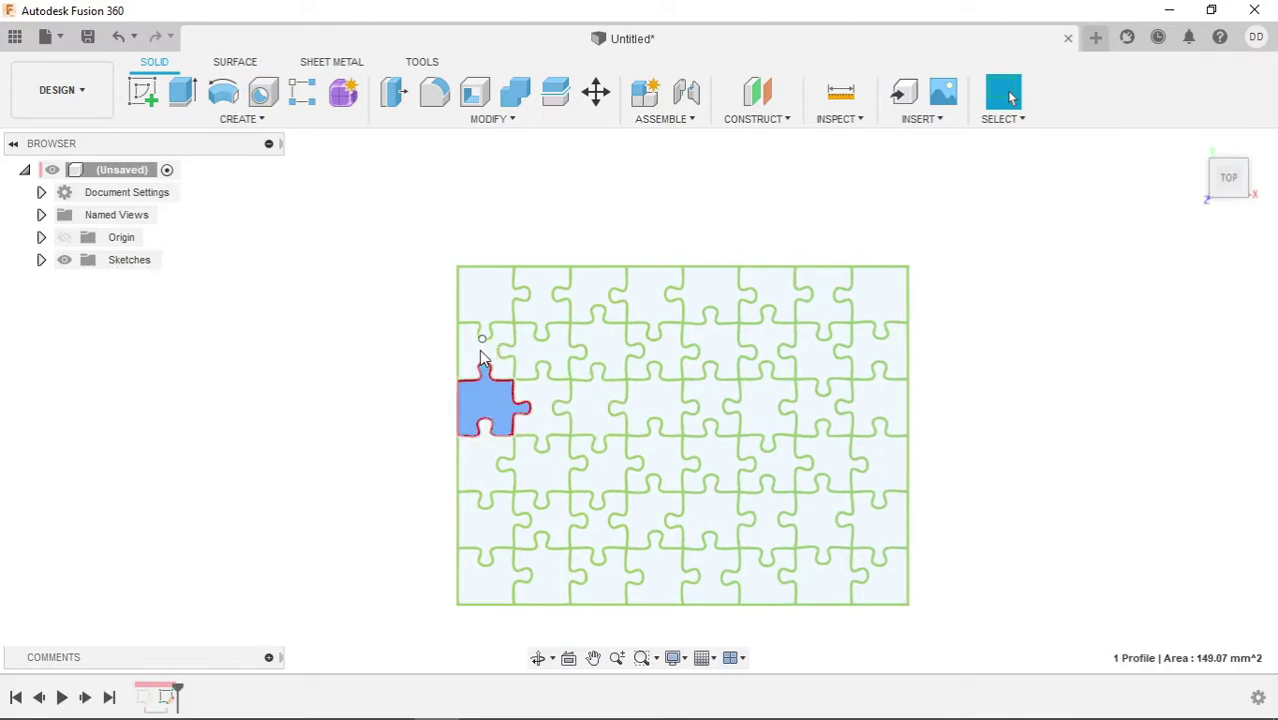
{"action": "left_click", "coordinate": [479, 349]}
{"action": "left_click", "coordinate": [972, 326]}
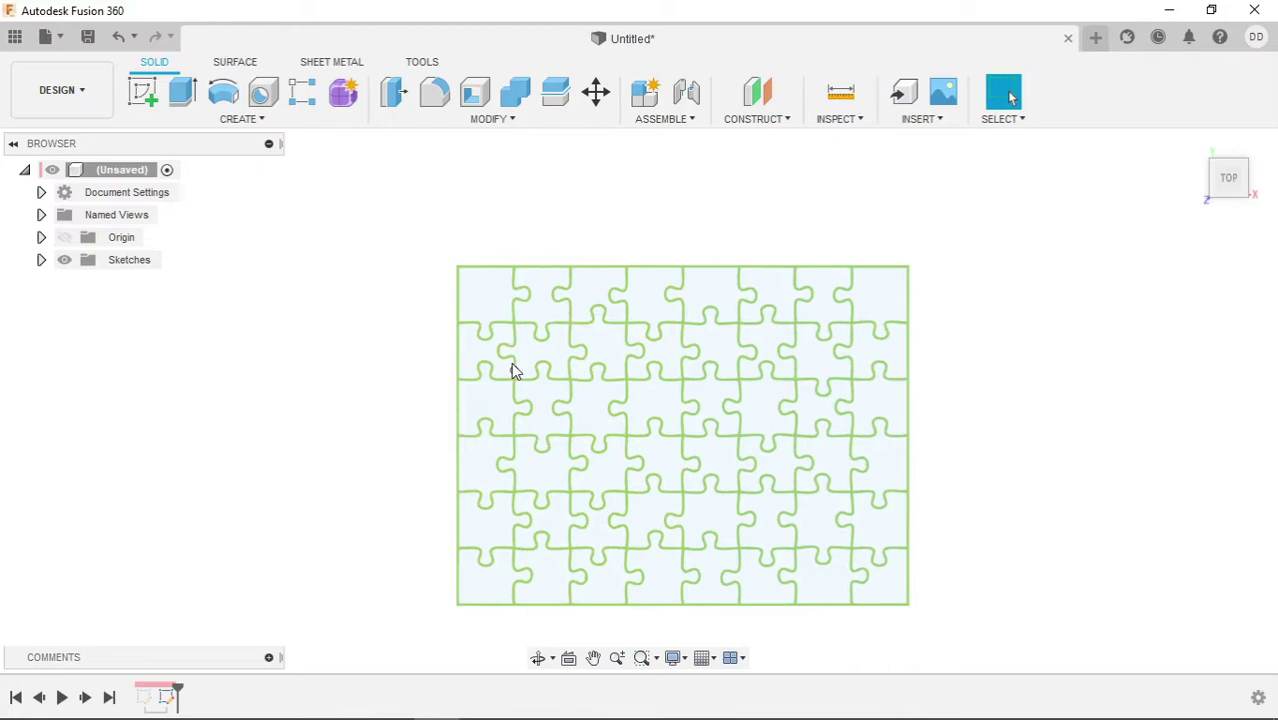
{"action": "scroll", "coordinate": [514, 284], "scroll_direction": "down", "scroll_amount": 3}
{"action": "scroll", "coordinate": [516, 287], "scroll_direction": "up", "scroll_amount": 10}
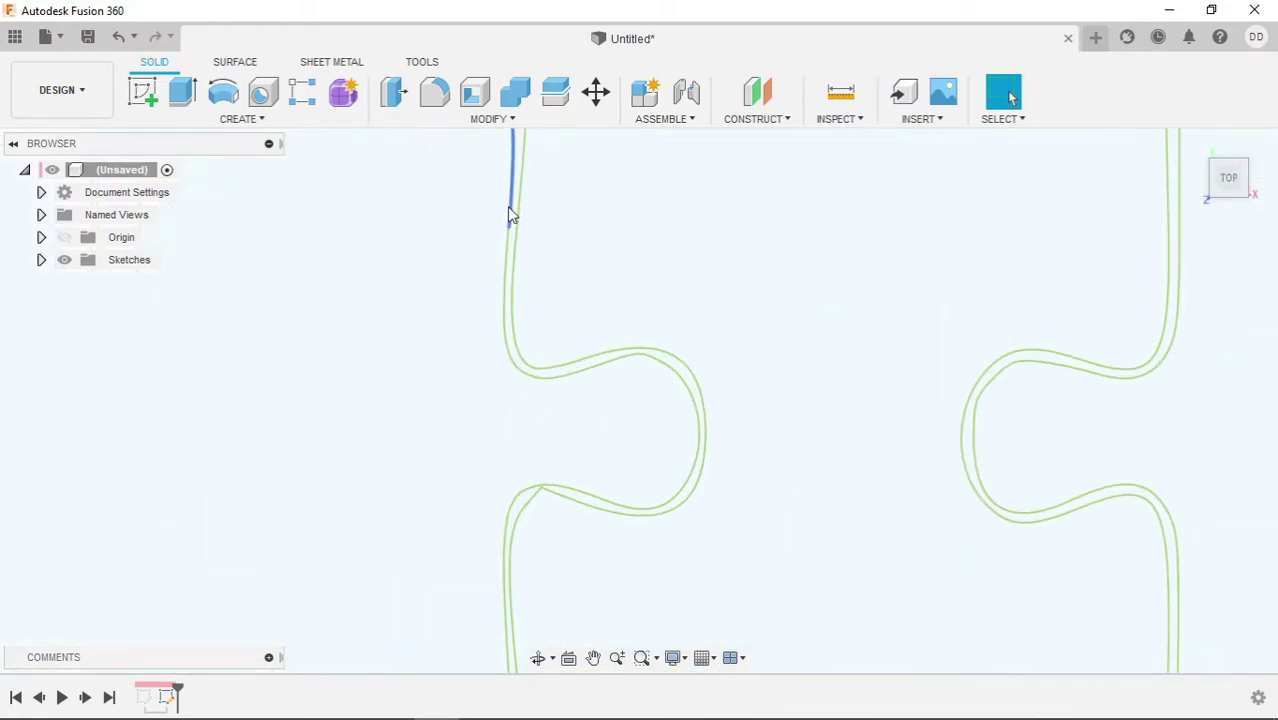
{"action": "middle_click_drag", "start_coordinate": [513, 219], "coordinate": [491, 357]}
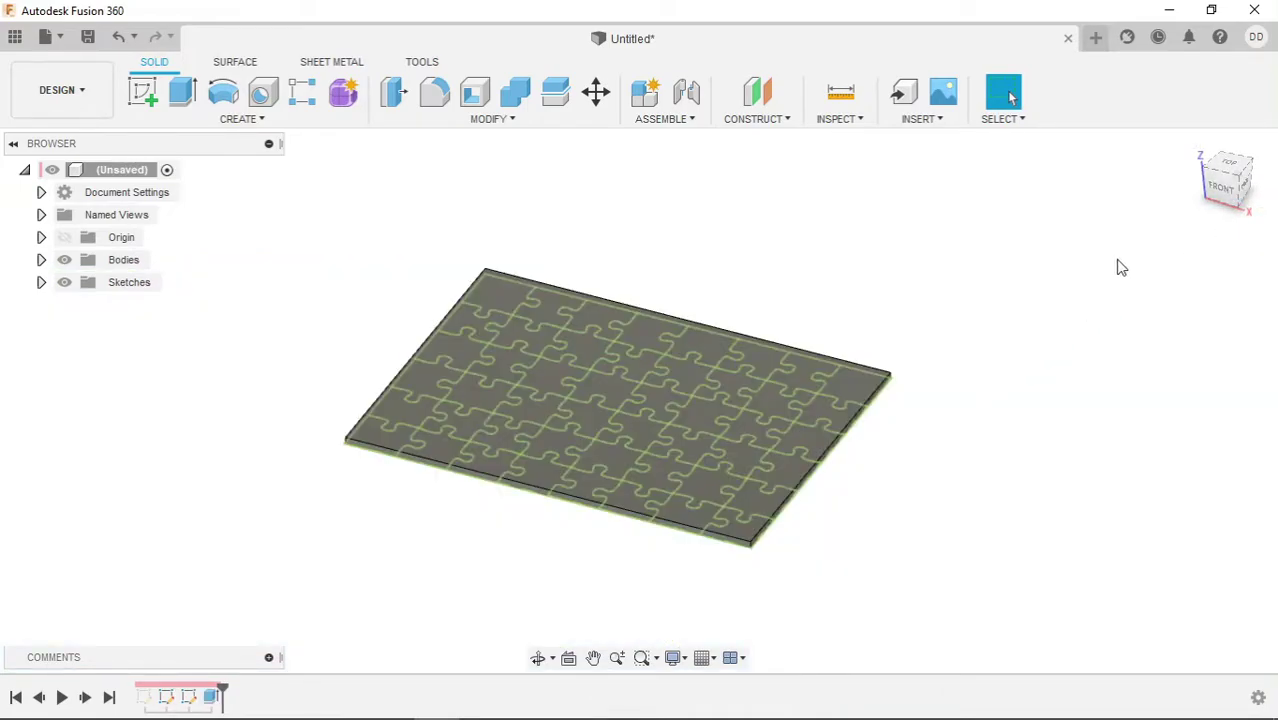
From the TOP view, insert fish.svg onto the plate's top face.
{"action": "left_click", "coordinate": [1226, 166]}
{"action": "left_click", "coordinate": [922, 119]}
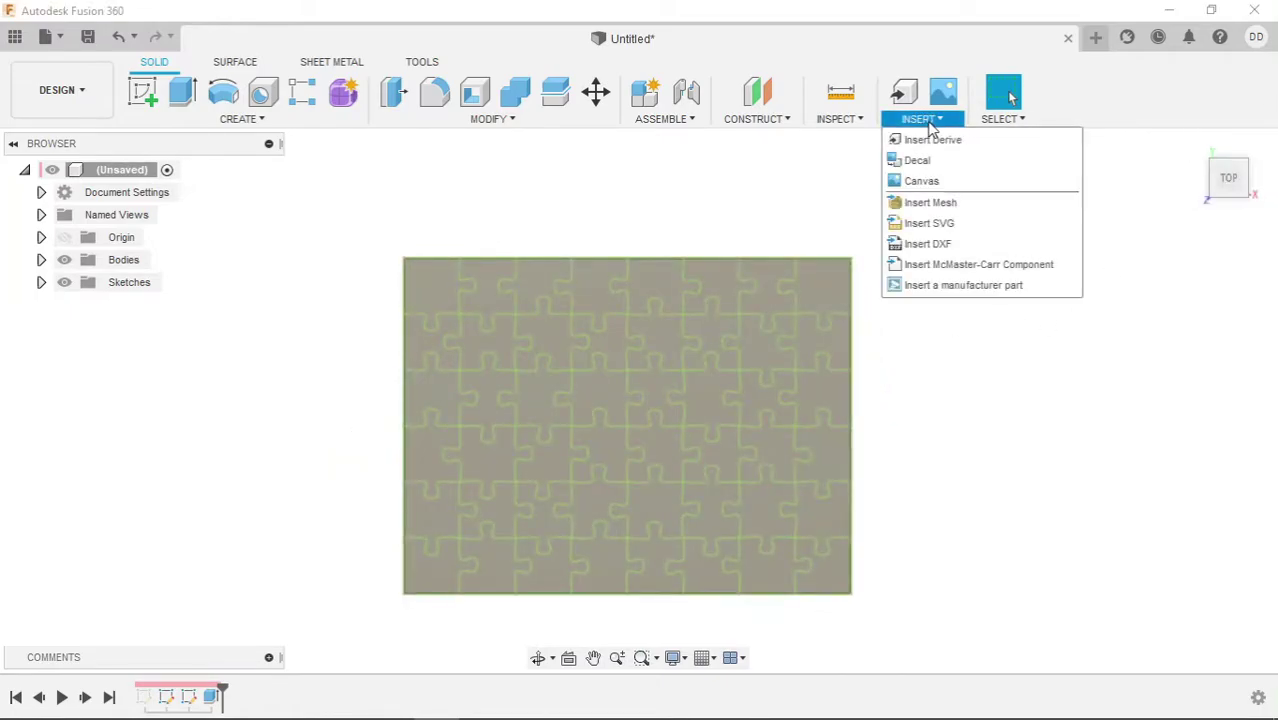
{"action": "left_click", "coordinate": [929, 223]}
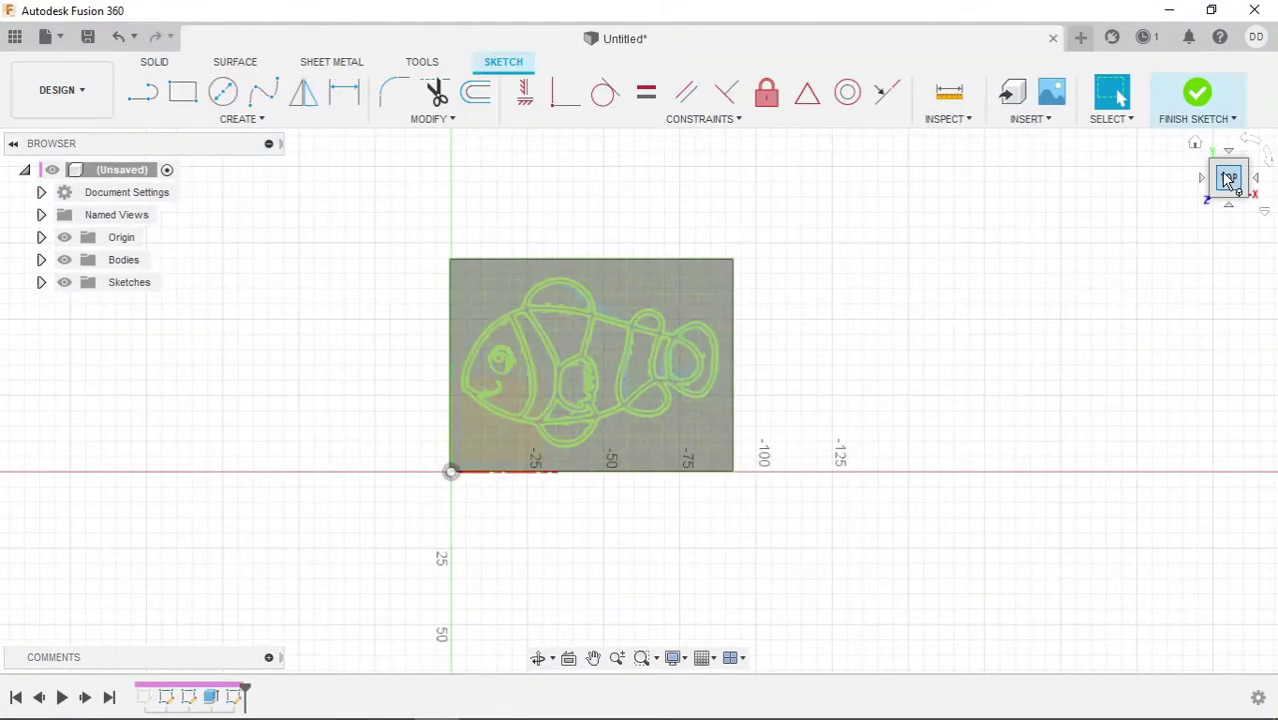
Check the fish placement from an angled view and finish the fish sketch.
{"action": "left_click", "coordinate": [1229, 178]}
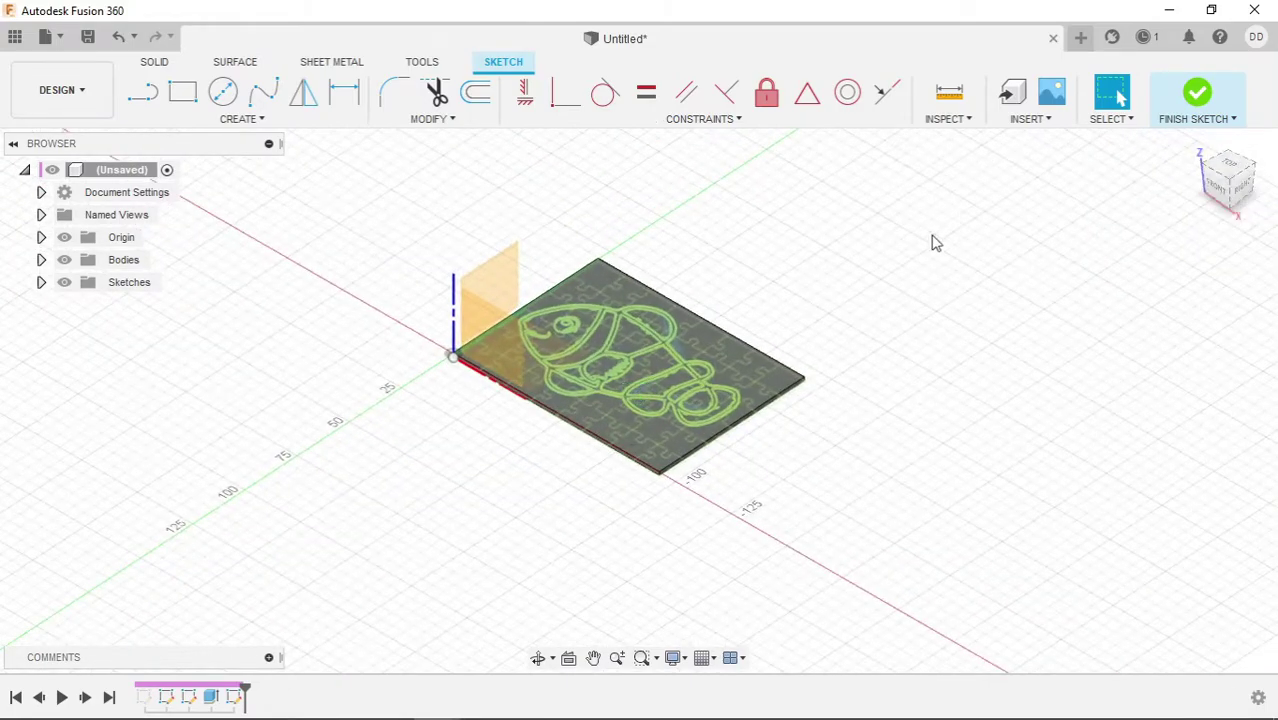
{"action": "scroll", "coordinate": [558, 350], "scroll_direction": "up", "scroll_amount": 10}
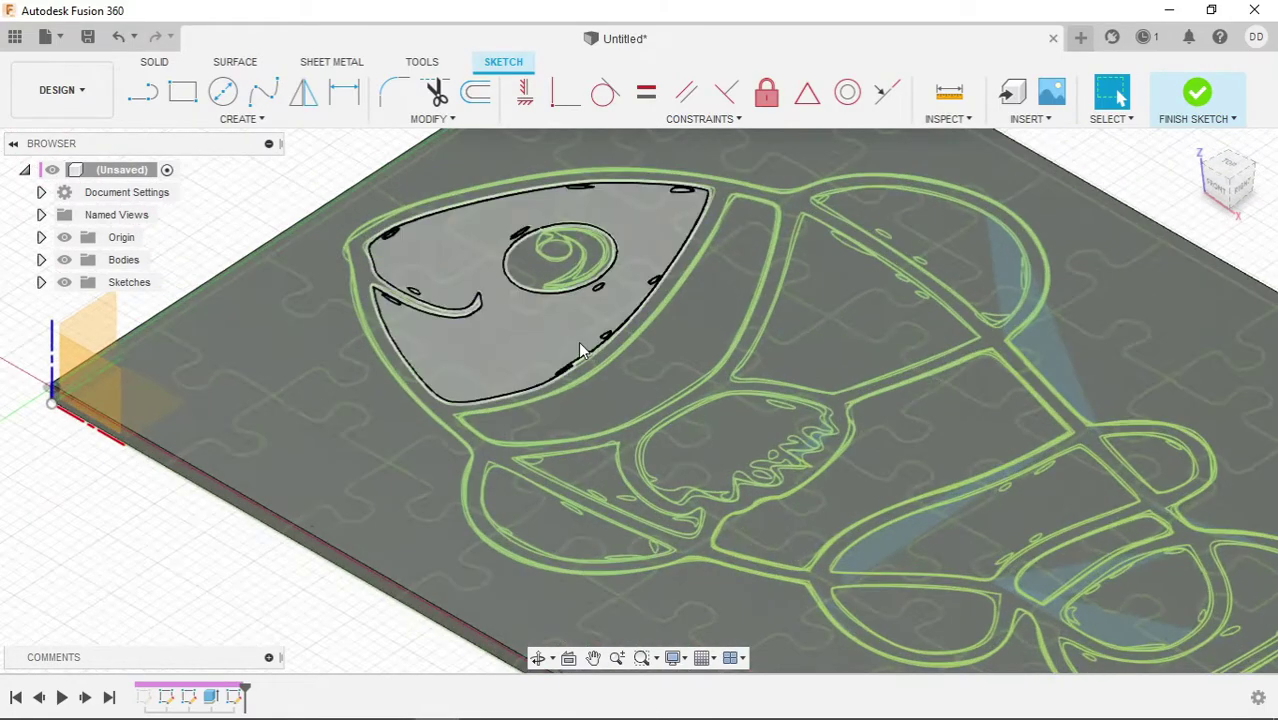
{"action": "scroll", "coordinate": [479, 338], "scroll_direction": "down", "scroll_amount": 2}
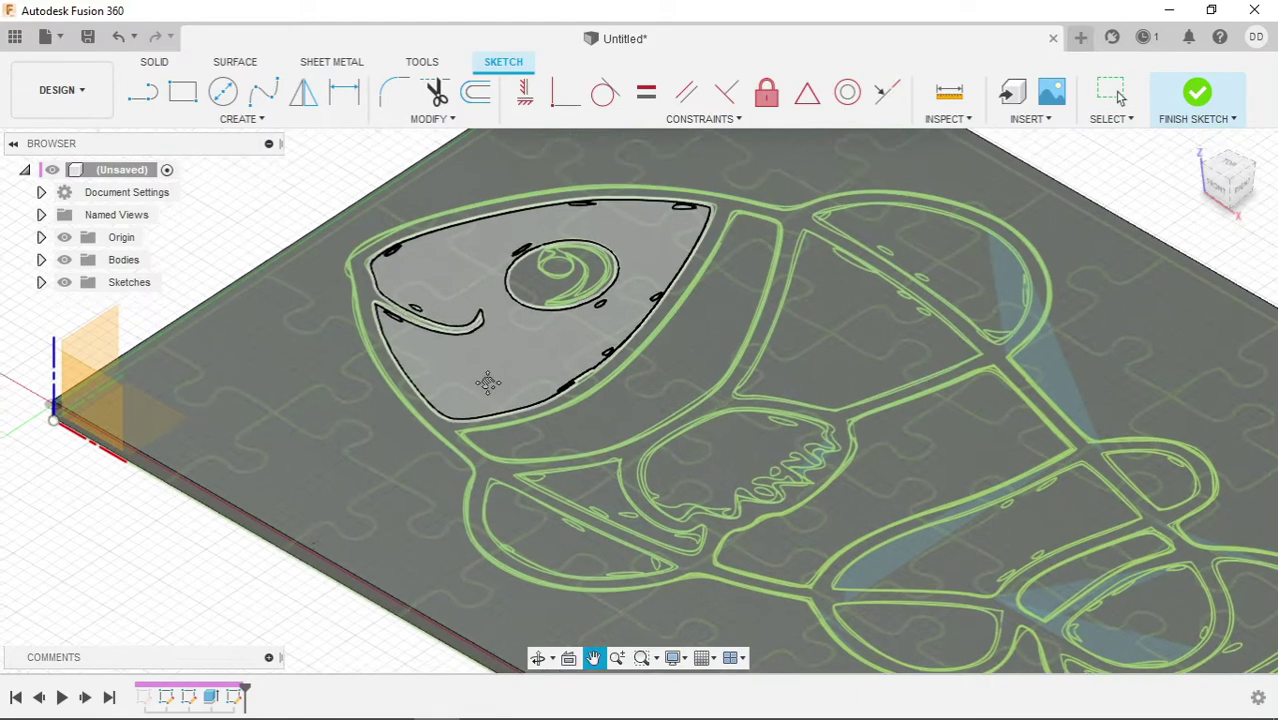
{"action": "scroll", "coordinate": [493, 398], "scroll_direction": "up", "scroll_amount": 3}
{"action": "scroll", "coordinate": [451, 415], "scroll_direction": "down", "scroll_amount": 2}
{"action": "scroll", "coordinate": [394, 395], "scroll_direction": "up", "scroll_amount": 2}
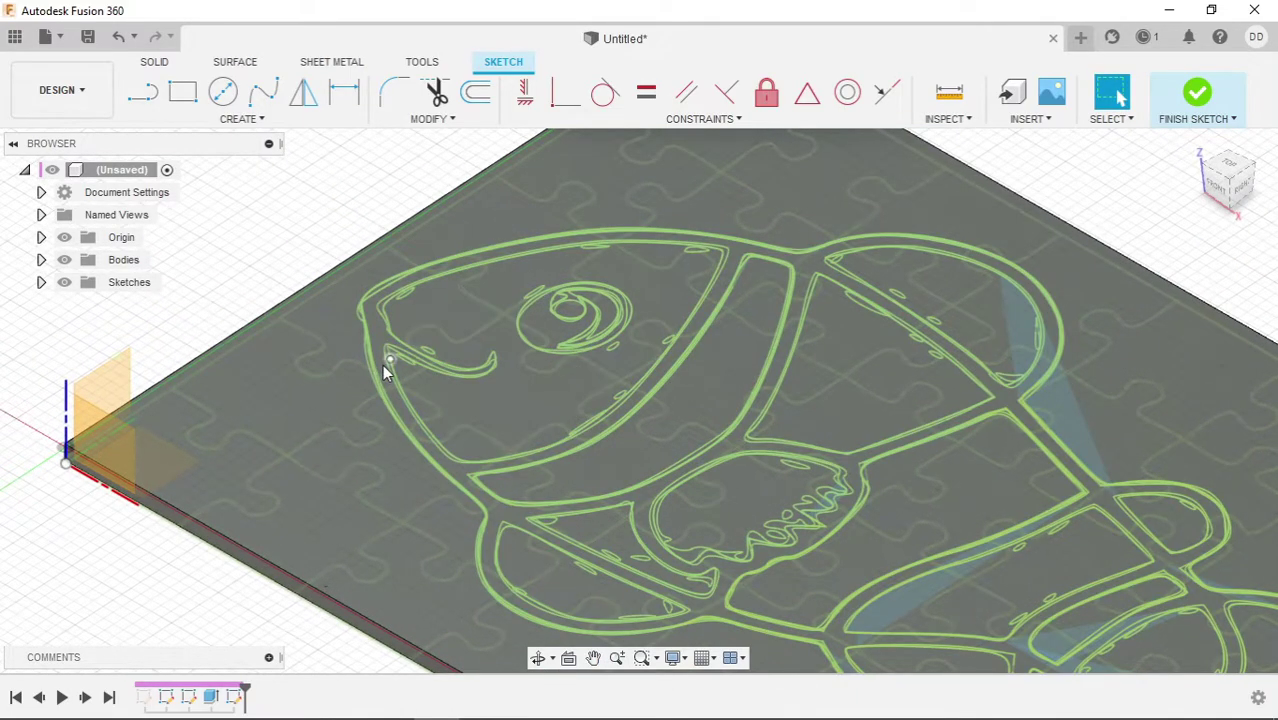
{"action": "scroll", "coordinate": [374, 342], "scroll_direction": "down", "scroll_amount": 2}
{"action": "scroll", "coordinate": [761, 273], "scroll_direction": "up", "scroll_amount": 2}
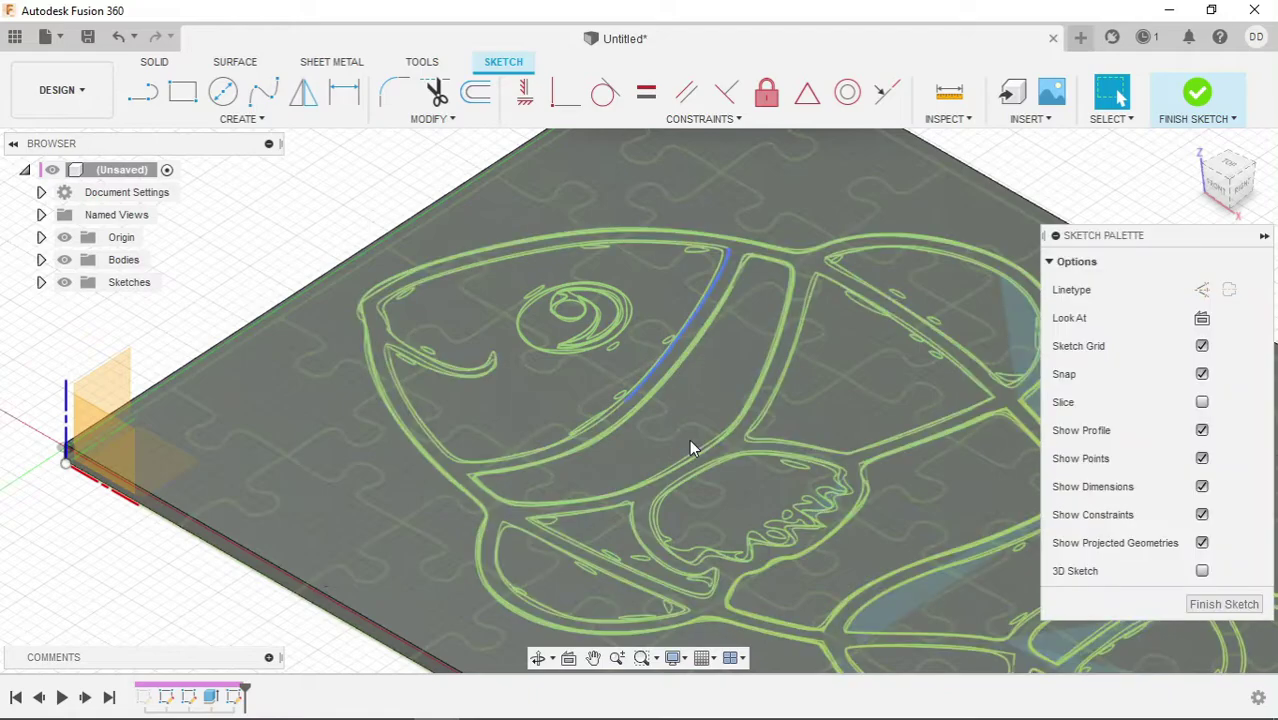
{"action": "scroll", "coordinate": [689, 439], "scroll_direction": "down", "scroll_amount": 1}
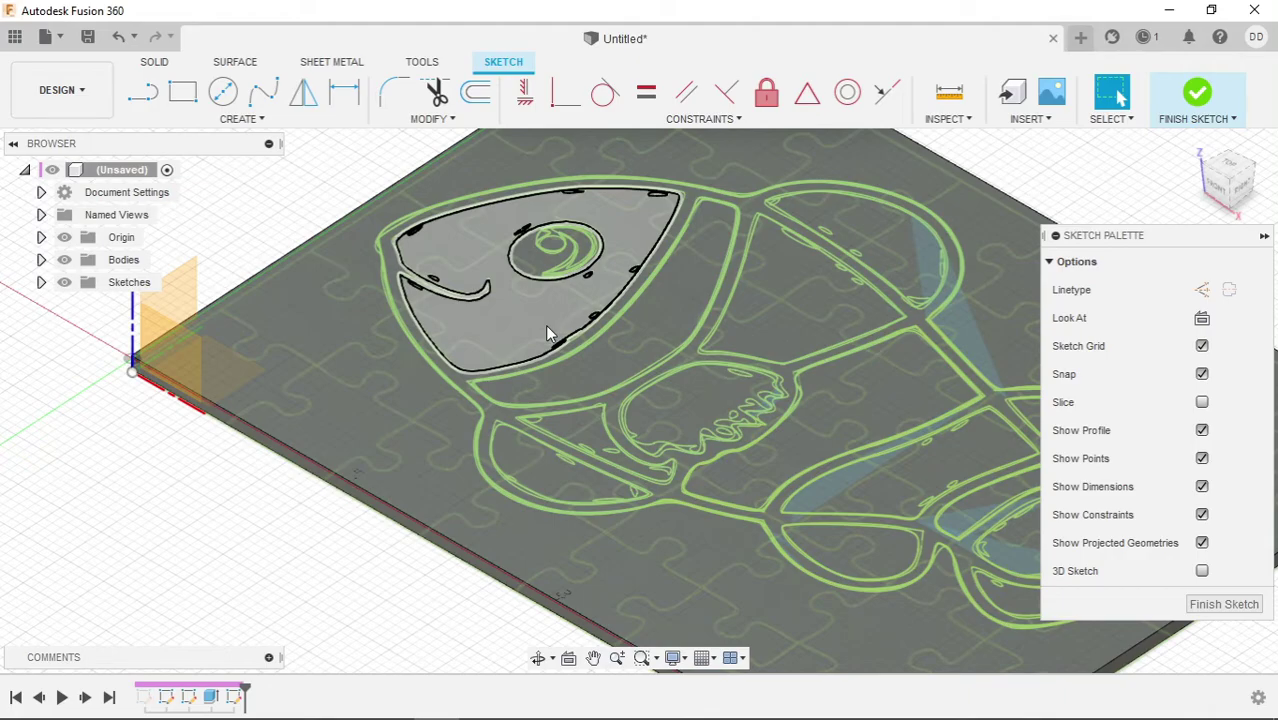
{"action": "middle_click_drag", "start_coordinate": [528, 304], "coordinate": [524, 314]}
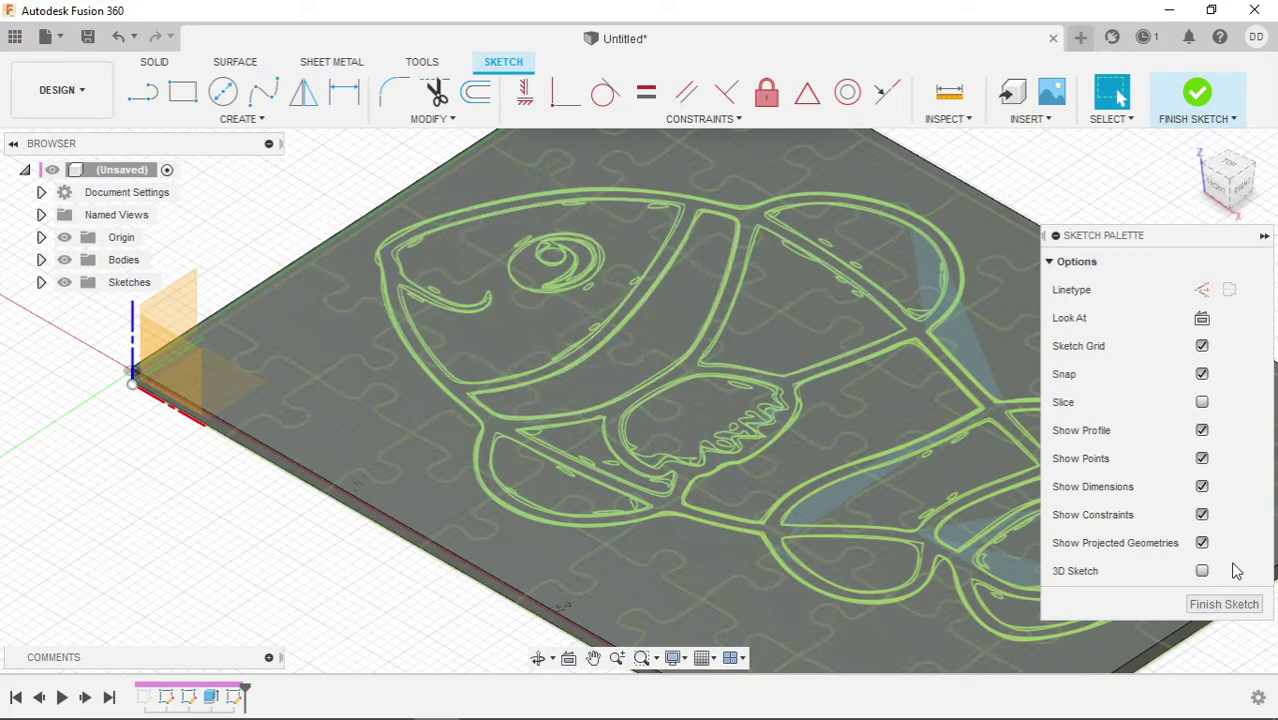
{"action": "left_click", "coordinate": [1224, 605]}
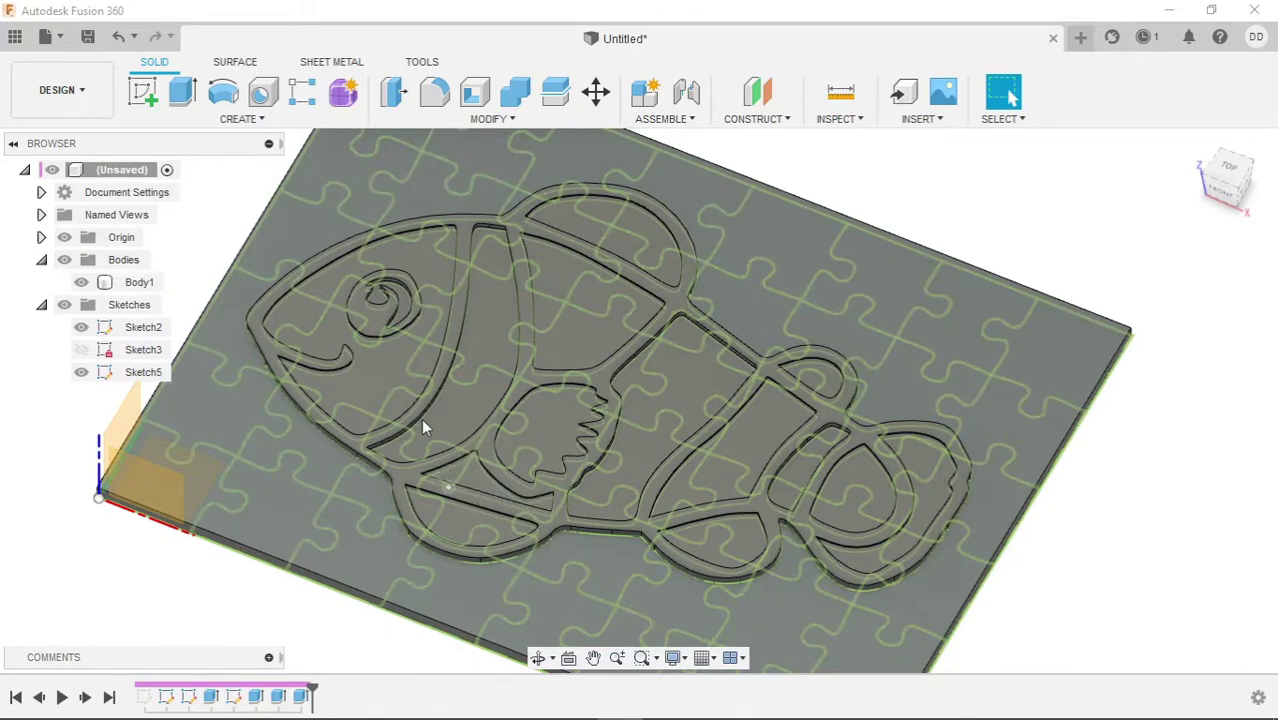
Select the fish plate body and zoom in around the clownfish head and nose stripe.
{"action": "left_click", "coordinate": [421, 418]}
{"action": "middle_click_drag", "start_coordinate": [421, 418], "coordinate": [445, 465]}
{"action": "scroll", "coordinate": [447, 475], "scroll_direction": "down", "scroll_amount": 3}
{"action": "scroll", "coordinate": [447, 475], "scroll_direction": "up", "scroll_amount": 10}
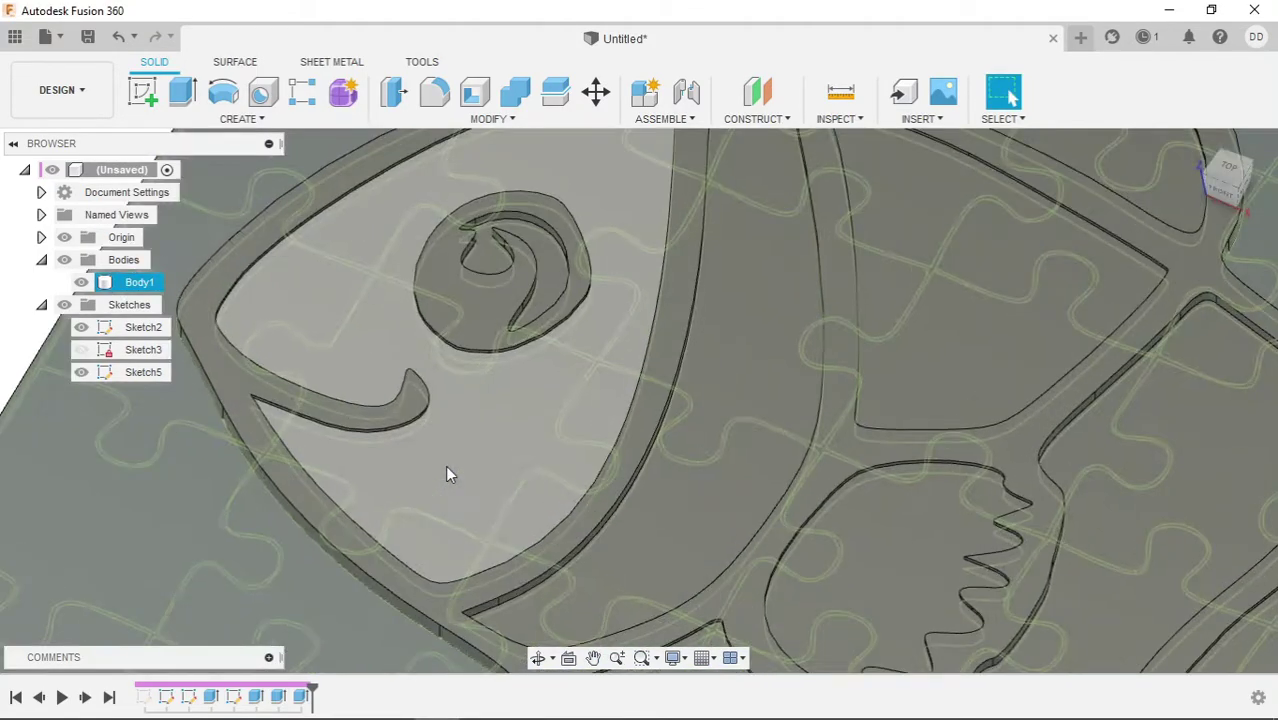
{"action": "middle_click_drag", "start_coordinate": [494, 423], "coordinate": [402, 536]}
{"action": "scroll", "coordinate": [430, 535], "scroll_direction": "down", "scroll_amount": 2}
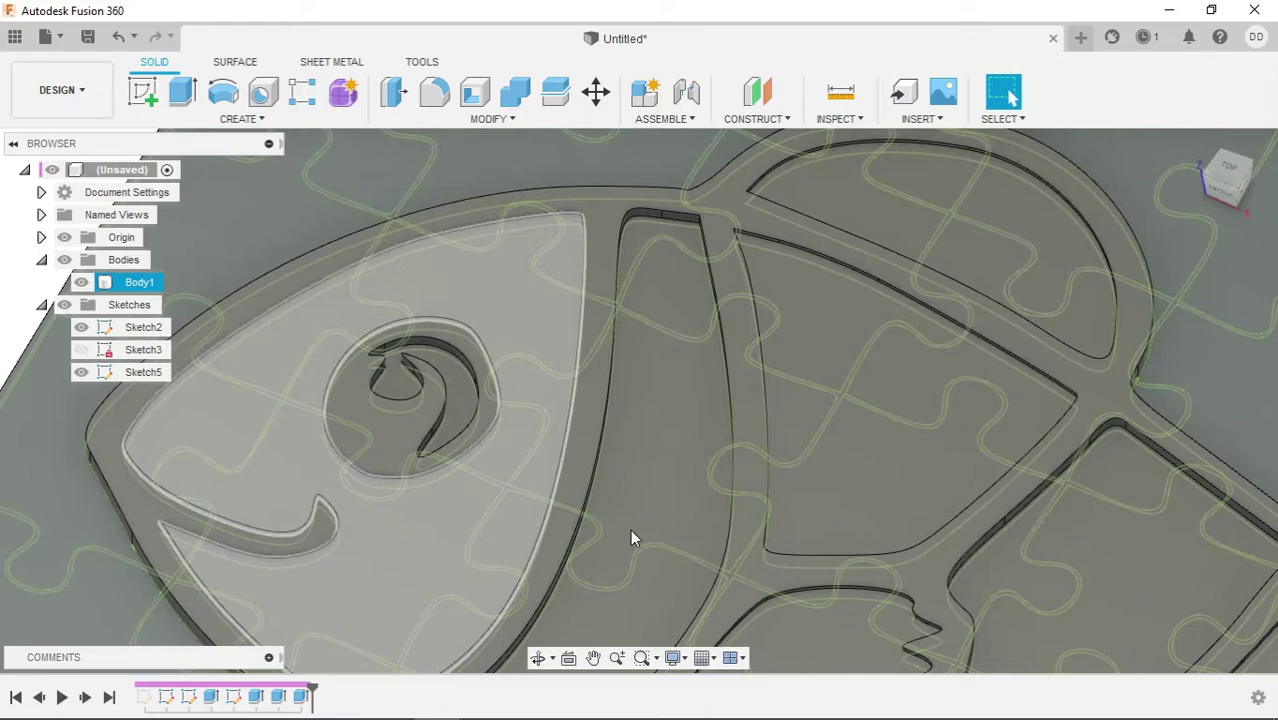
{"action": "middle_click_drag", "start_coordinate": [630, 529], "coordinate": [622, 517]}
{"action": "scroll", "coordinate": [595, 462], "scroll_direction": "up", "scroll_amount": 3}
{"action": "key", "text": "Escape"}
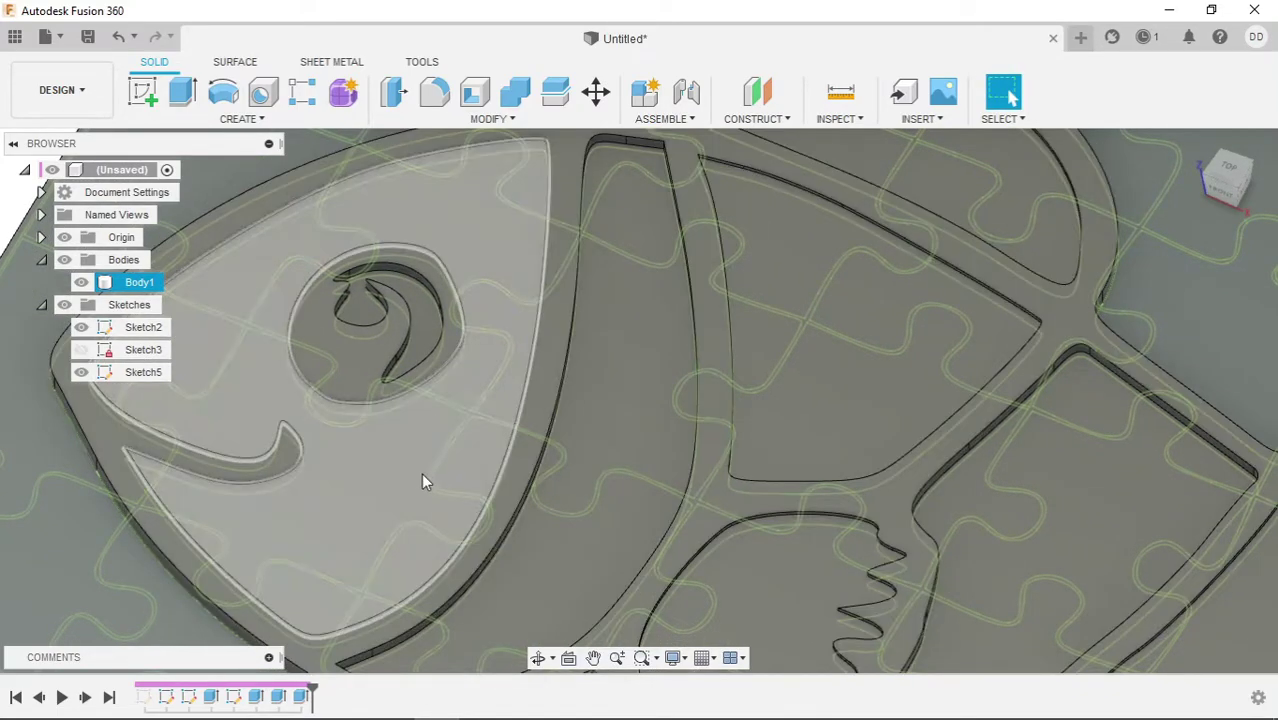
Orbit the plate around to inspect its jigsaw-lined underside.
{"action": "middle_click_drag", "start_coordinate": [421, 473], "coordinate": [367, 372]}
{"action": "scroll", "coordinate": [408, 463], "scroll_direction": "down", "scroll_amount": 5}
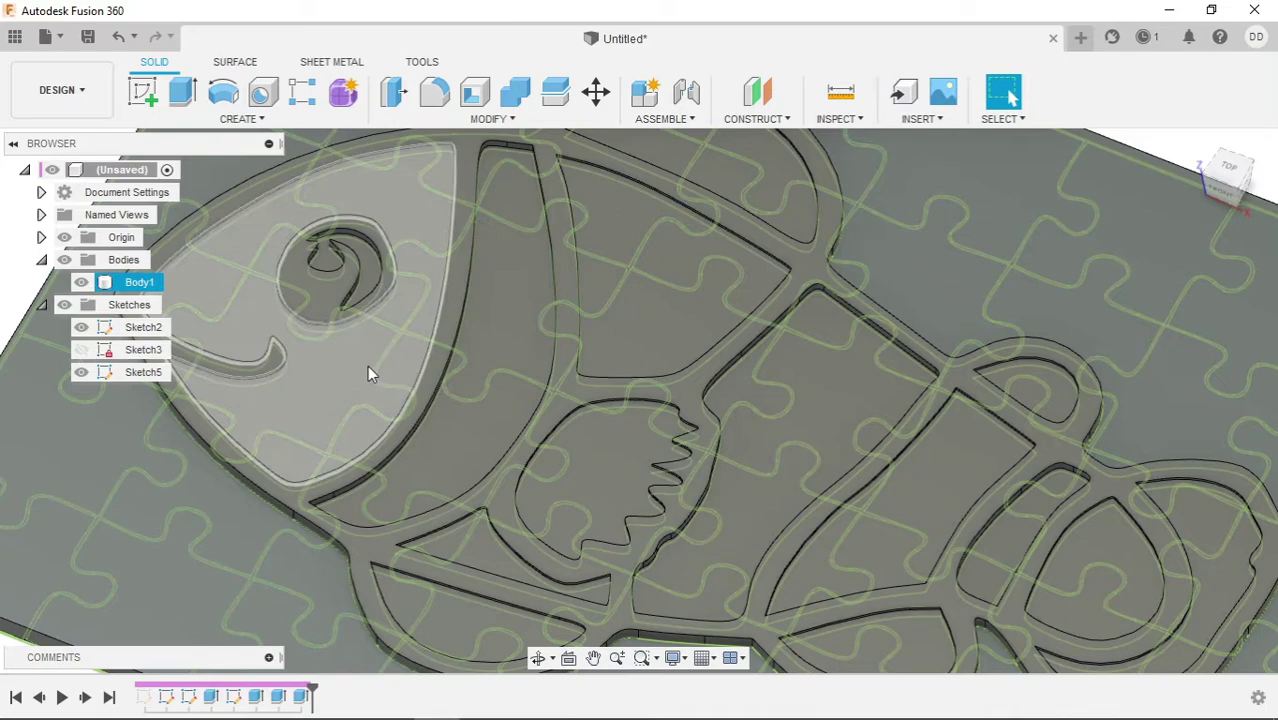
{"action": "middle_click_drag", "start_coordinate": [367, 374], "coordinate": [447, 337], "text": "shift"}
{"action": "scroll", "coordinate": [445, 333], "scroll_direction": "down", "scroll_amount": 5}
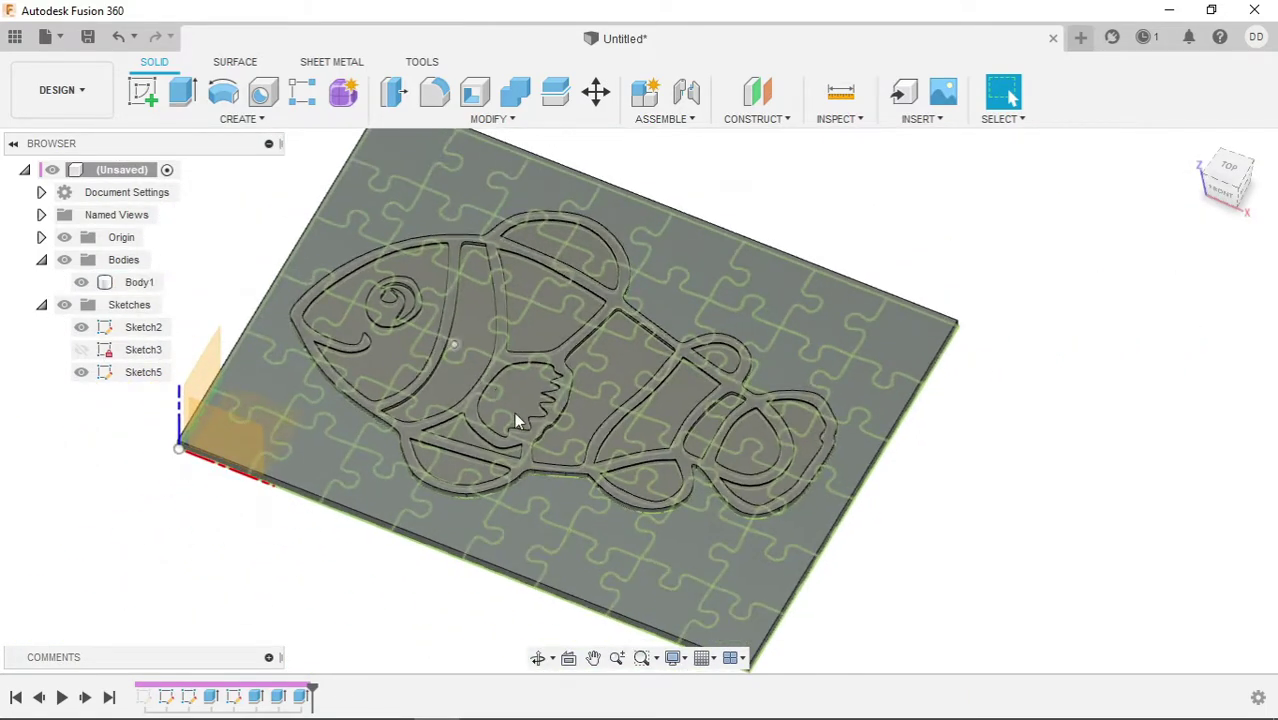
{"action": "scroll", "coordinate": [575, 530], "scroll_direction": "up", "scroll_amount": 5}
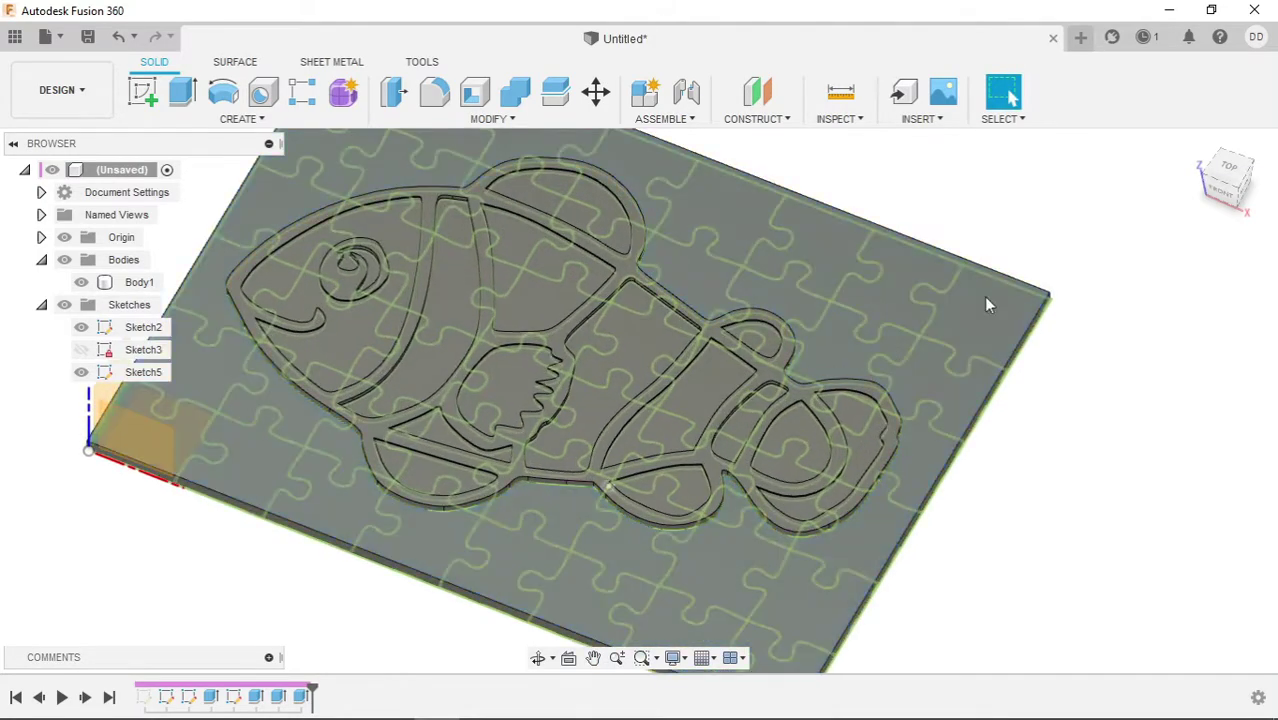
{"action": "middle_click_drag", "start_coordinate": [987, 305], "coordinate": [960, 320], "text": "shift"}
{"action": "mouse_move", "coordinate": [637, 398]}
{"action": "middle_mouse_down", "text": "shift"}
{"action": "mouse_move", "coordinate": [690, 300]}
{"action": "mouse_move", "coordinate": [800, 230]}
{"action": "middle_mouse_up", "text": "shift"}
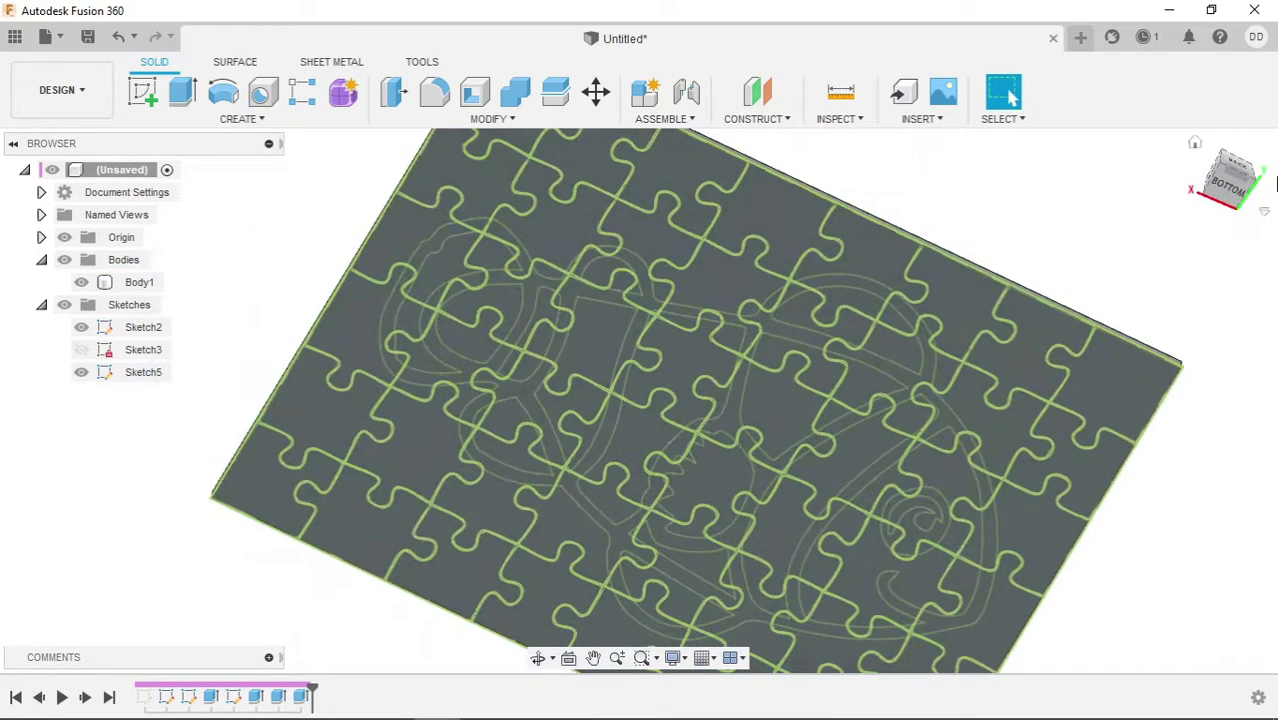
Switch to the BOTTOM view and centre the plate.
{"action": "left_click", "coordinate": [1228, 183]}
{"action": "middle_click_drag", "start_coordinate": [720, 290], "coordinate": [522, 285]}
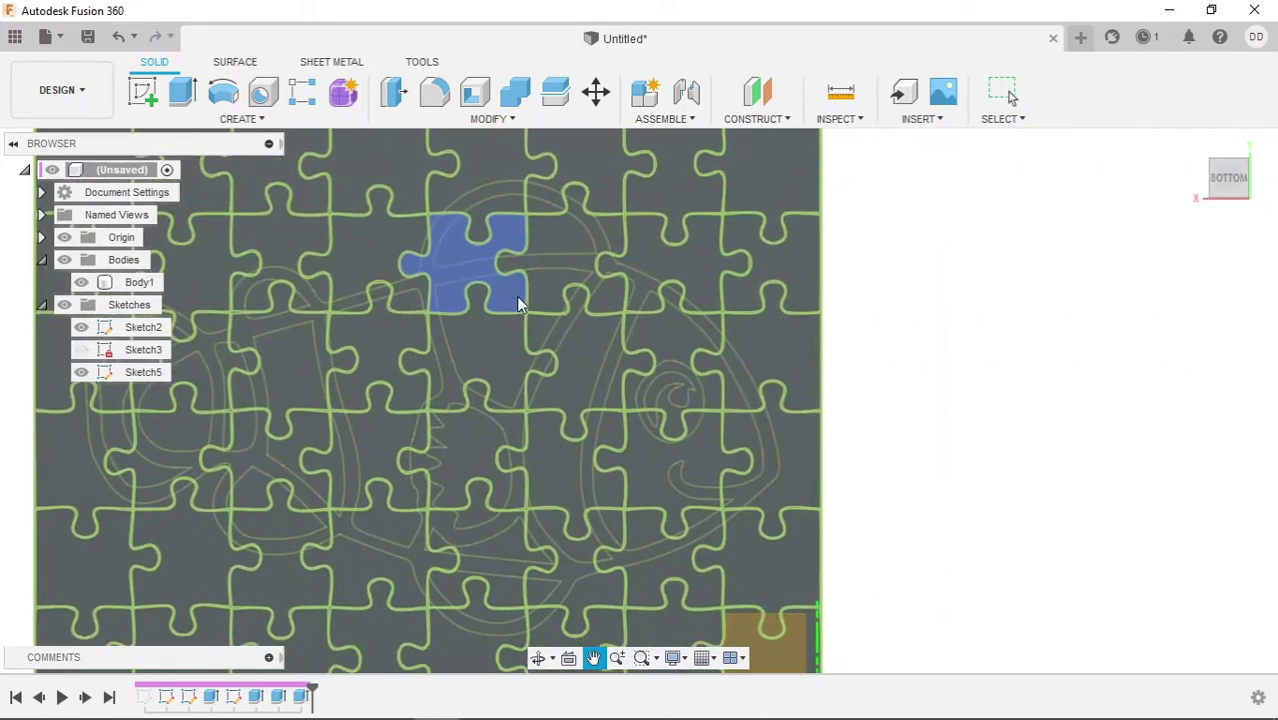
{"action": "scroll", "coordinate": [537, 330], "scroll_direction": "down", "scroll_amount": 2}
{"action": "middle_click_drag", "start_coordinate": [537, 330], "coordinate": [600, 332]}
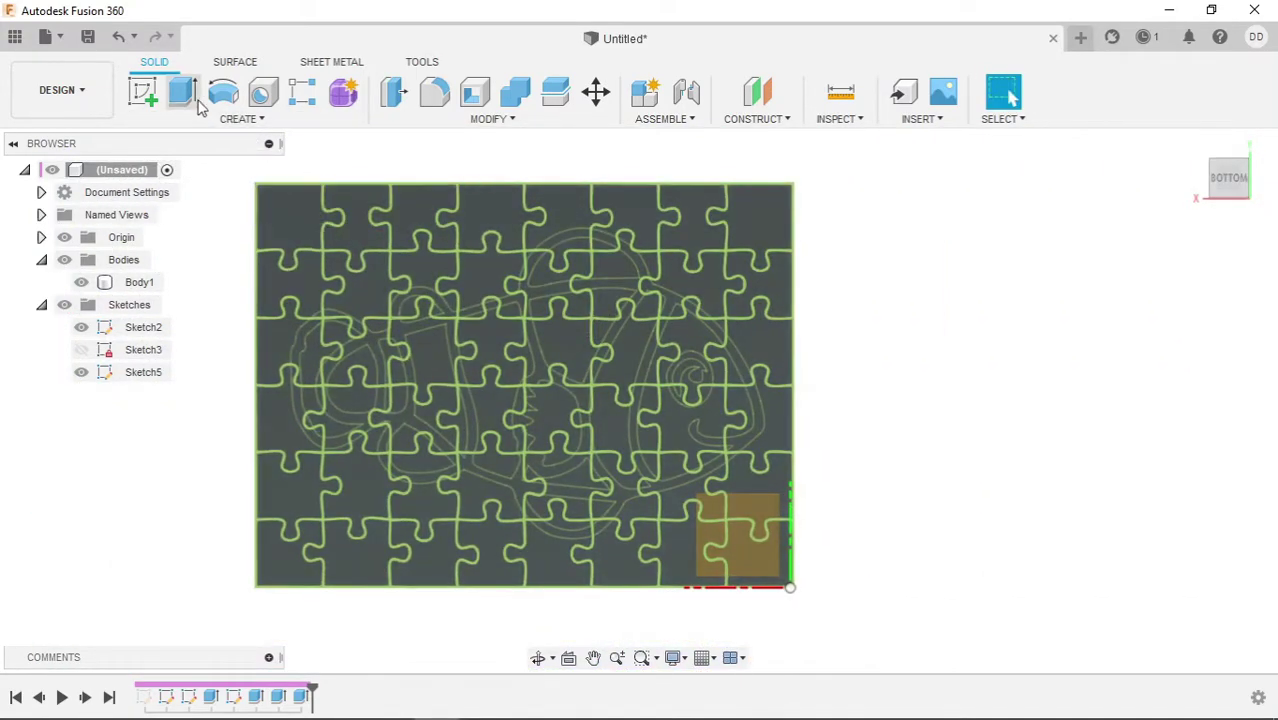
Extrude the Sketch2 puzzle line profiles as a cut through the plate.
{"action": "left_click", "coordinate": [184, 94]}
{"action": "scroll", "coordinate": [290, 260], "scroll_direction": "up", "scroll_amount": 5}
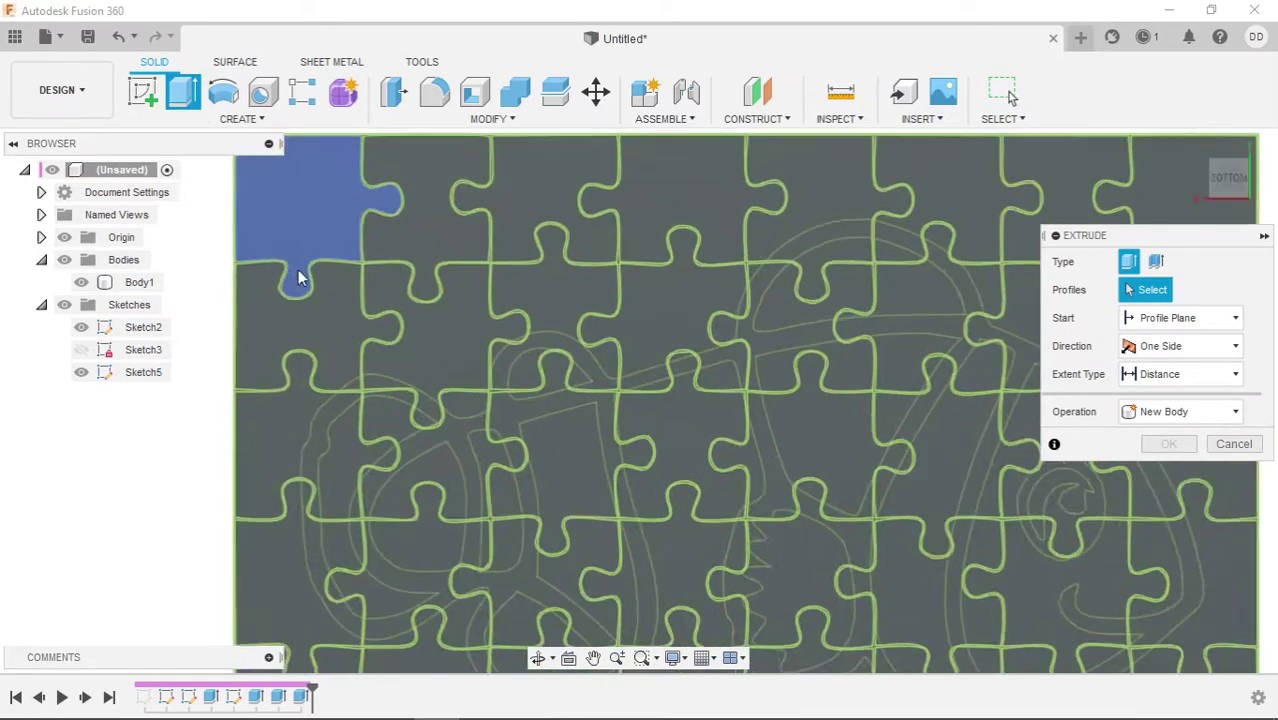
{"action": "scroll", "coordinate": [362, 312], "scroll_direction": "up", "scroll_amount": 8}
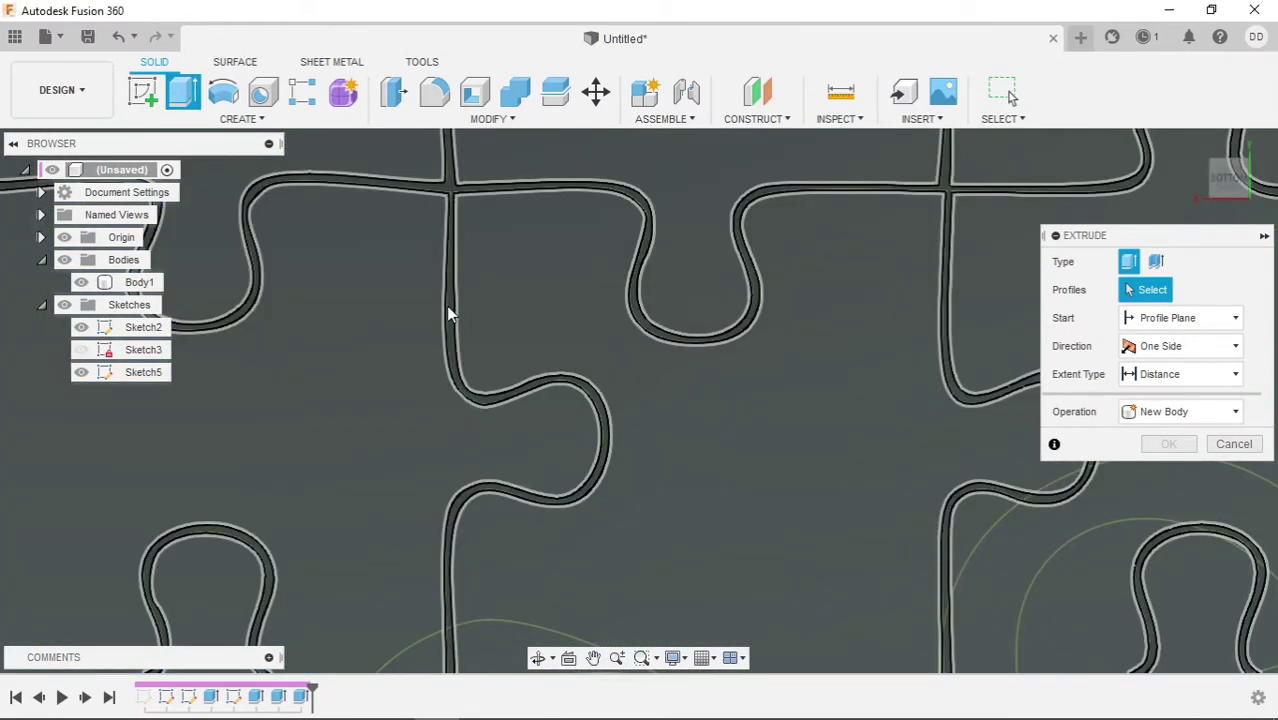
{"action": "left_click", "coordinate": [448, 314]}
{"action": "scroll", "coordinate": [449, 312], "scroll_direction": "down", "scroll_amount": 3}
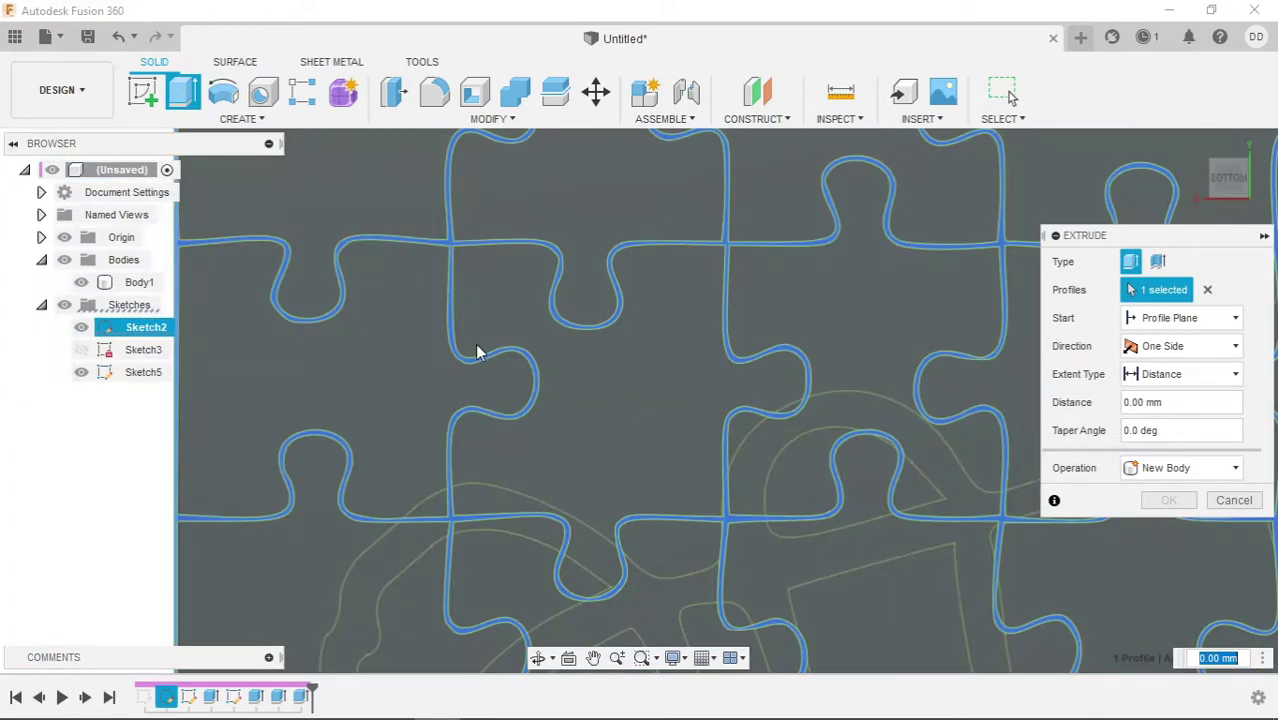
{"action": "scroll", "coordinate": [656, 397], "scroll_direction": "down", "scroll_amount": 10}
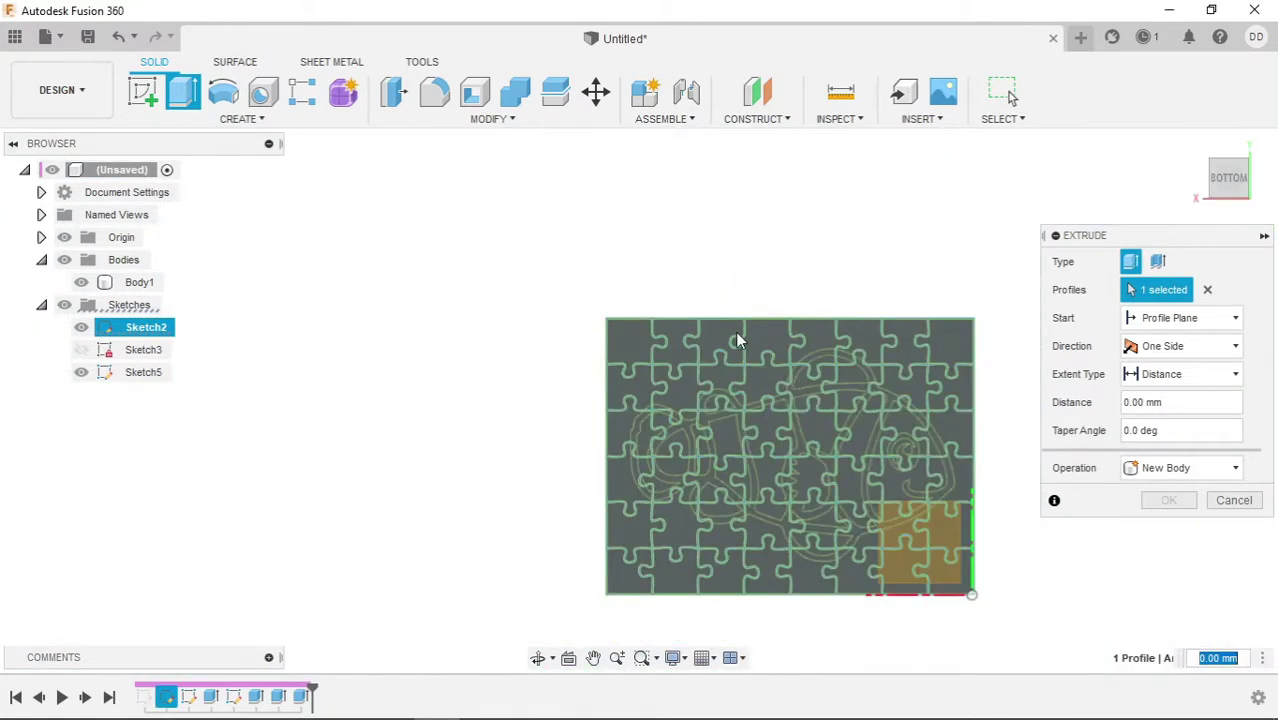
{"action": "left_click", "coordinate": [688, 310]}
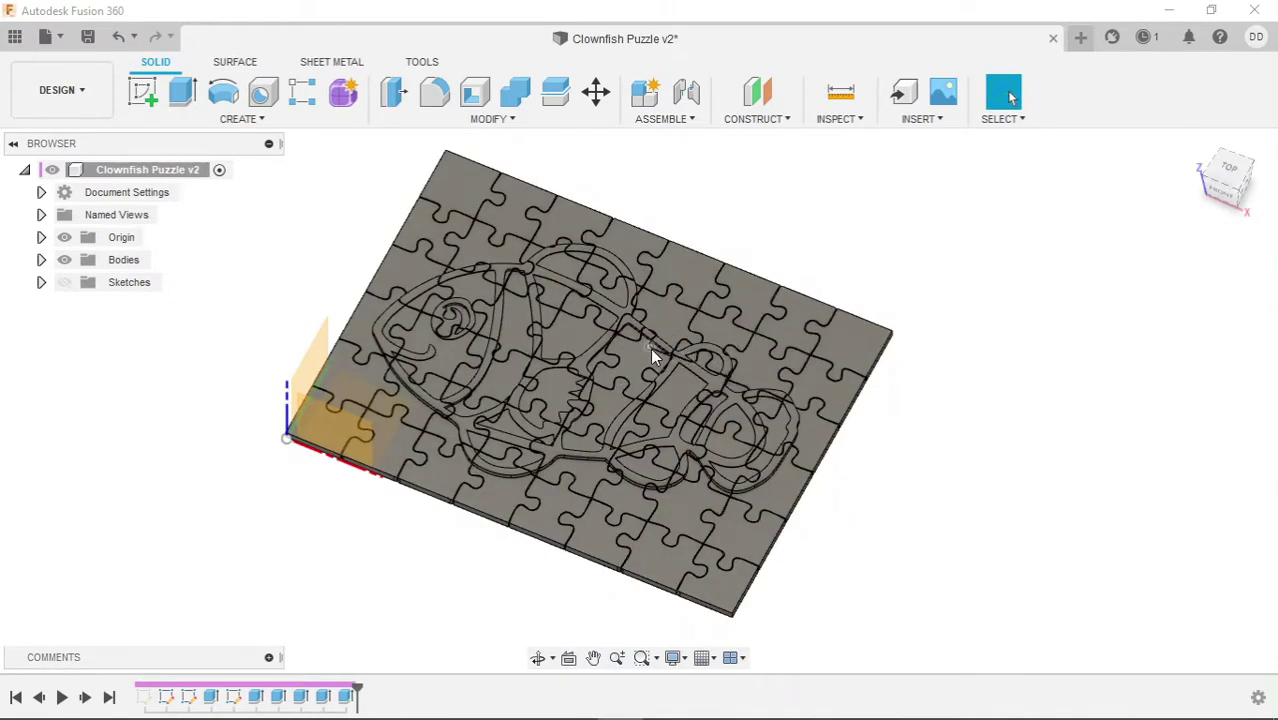
From the Top view, zoom and pan over the cut puzzle pieces.
{"action": "scroll", "coordinate": [405, 372], "scroll_direction": "up", "scroll_amount": 5}
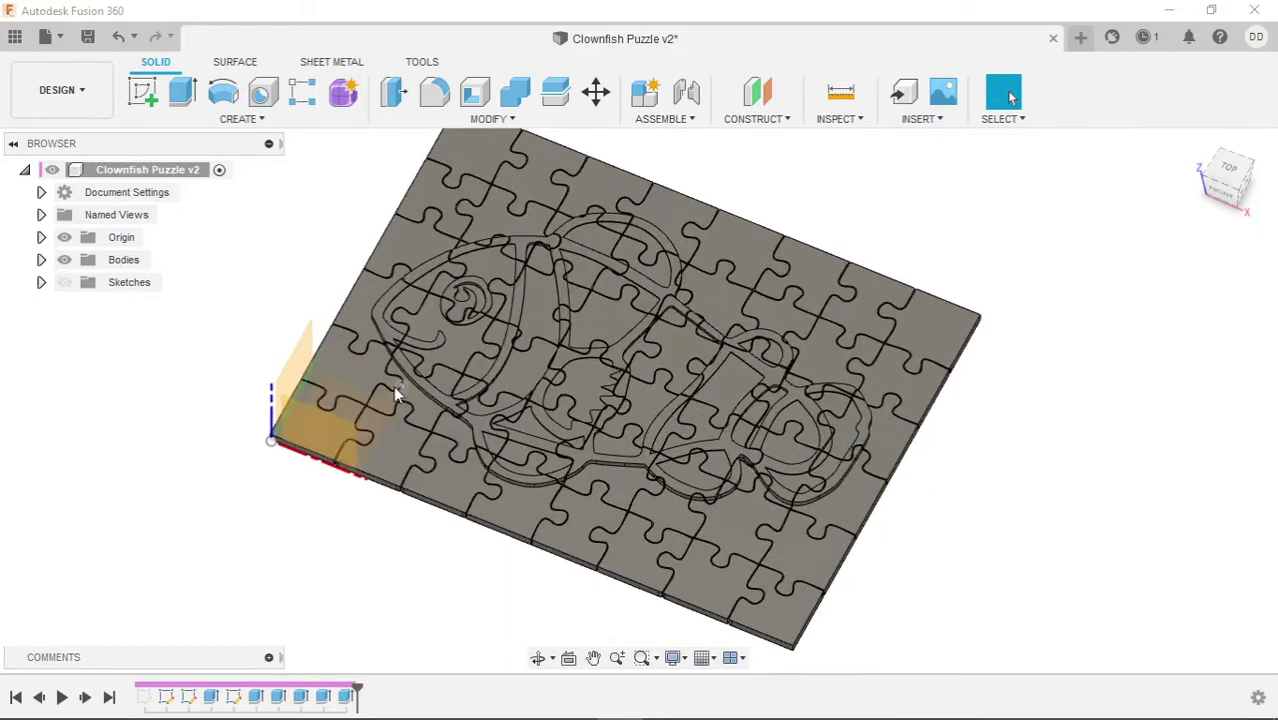
{"action": "left_click", "coordinate": [1236, 188]}
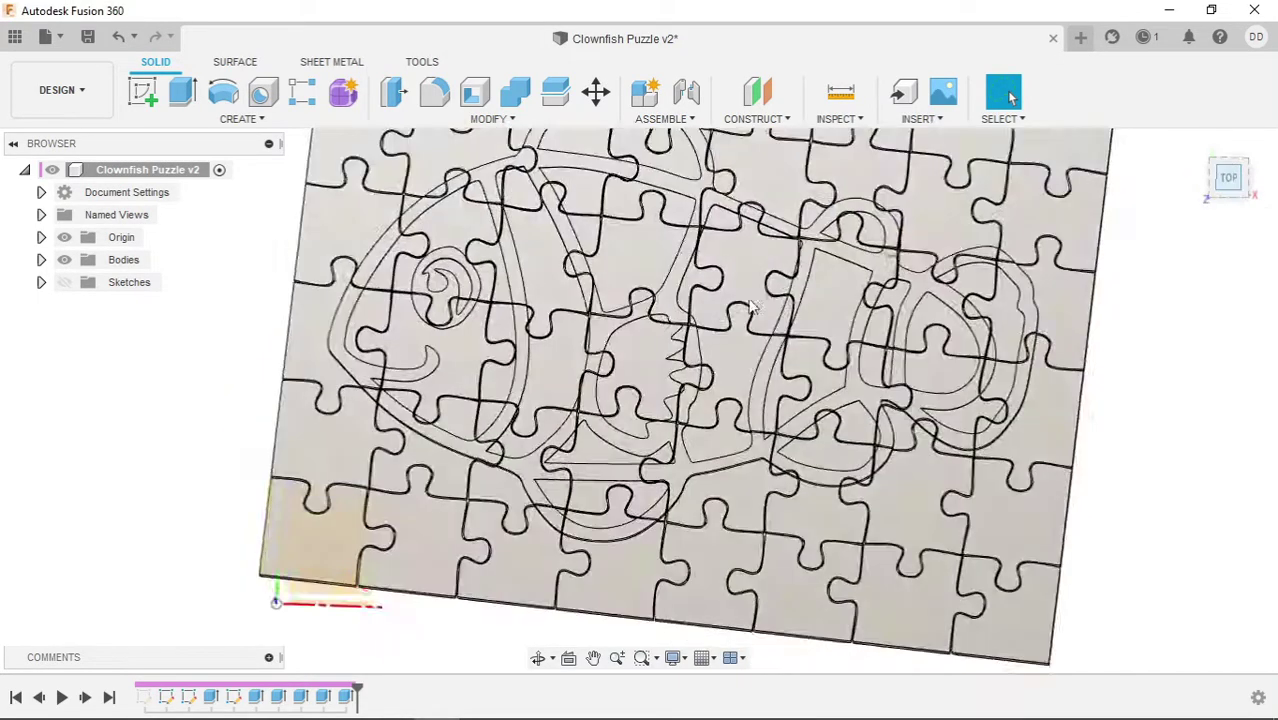
{"action": "middle_click_drag", "start_coordinate": [552, 360], "coordinate": [640, 440]}
{"action": "scroll", "coordinate": [457, 229], "scroll_direction": "up", "scroll_amount": 6}
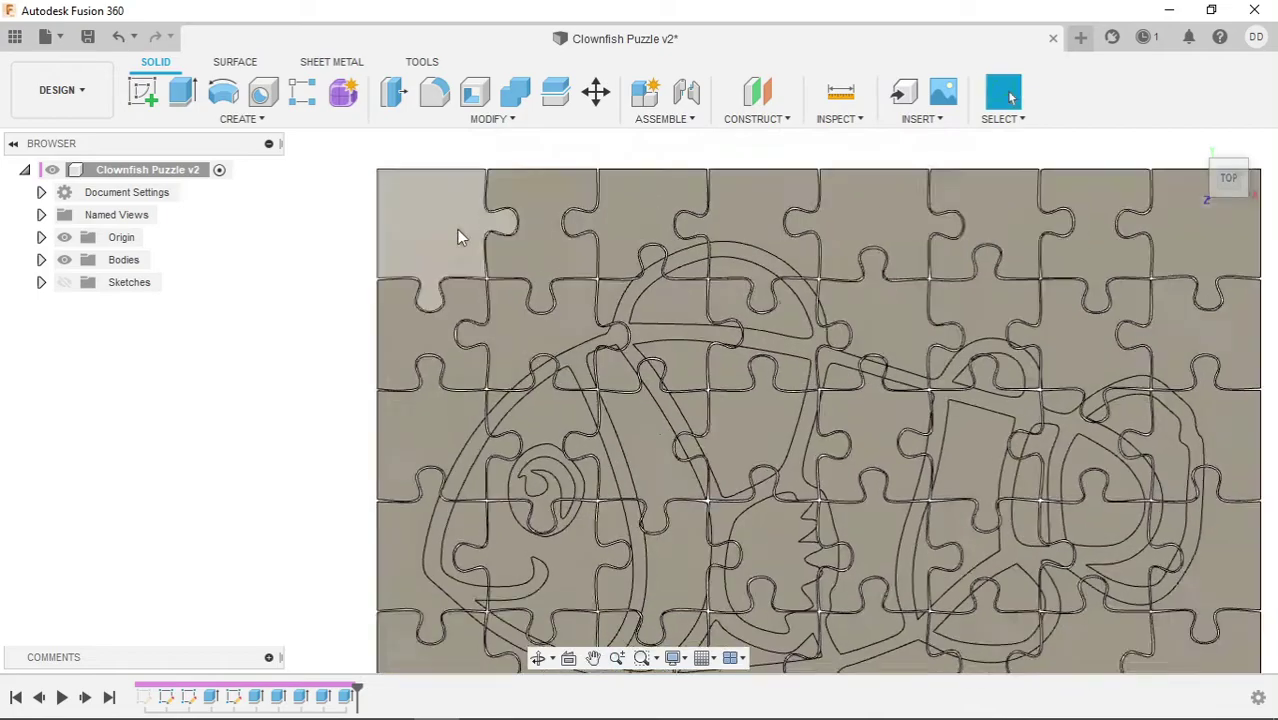
{"action": "scroll", "coordinate": [747, 302], "scroll_direction": "down", "scroll_amount": 3}
{"action": "middle_click_drag", "start_coordinate": [525, 285], "coordinate": [391, 234]}
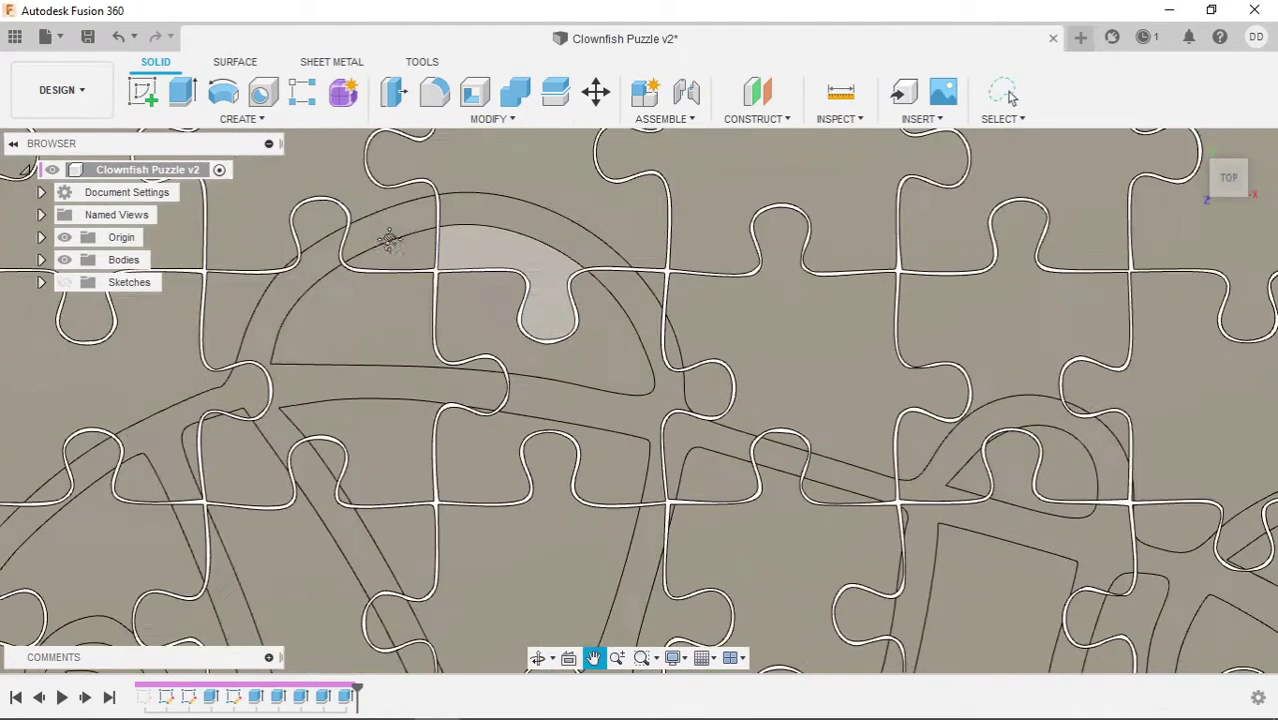
{"action": "scroll", "coordinate": [784, 258], "scroll_direction": "up", "scroll_amount": 3}
{"action": "middle_click_drag", "start_coordinate": [784, 258], "coordinate": [611, 288]}
{"action": "middle_click_drag", "start_coordinate": [742, 442], "coordinate": [762, 416]}
{"action": "scroll", "coordinate": [762, 416], "scroll_direction": "down", "scroll_amount": 3}
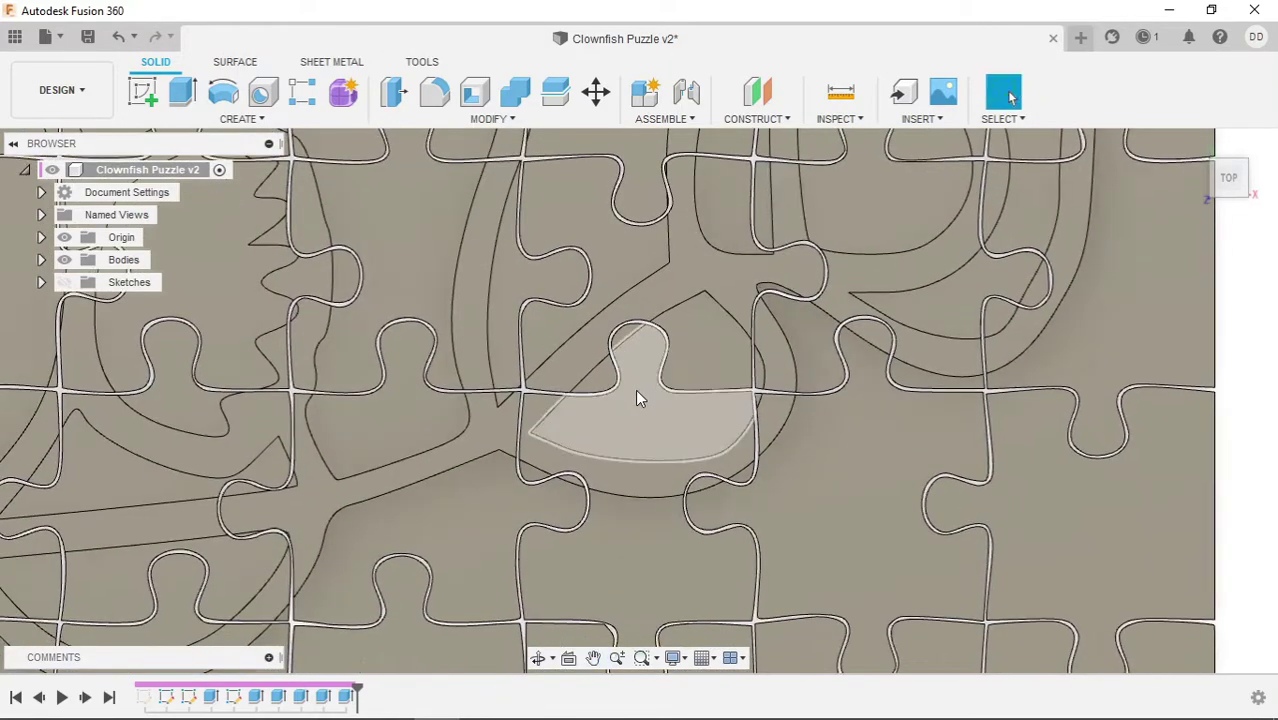
{"action": "scroll", "coordinate": [630, 400], "scroll_direction": "down", "scroll_amount": 2}
{"action": "scroll", "coordinate": [628, 406], "scroll_direction": "up", "scroll_amount": 2}
Frame the whole puzzle, then orbit it to a tilted front-top 3D view.
{"action": "middle_click_drag", "start_coordinate": [630, 405], "coordinate": [628, 365]}
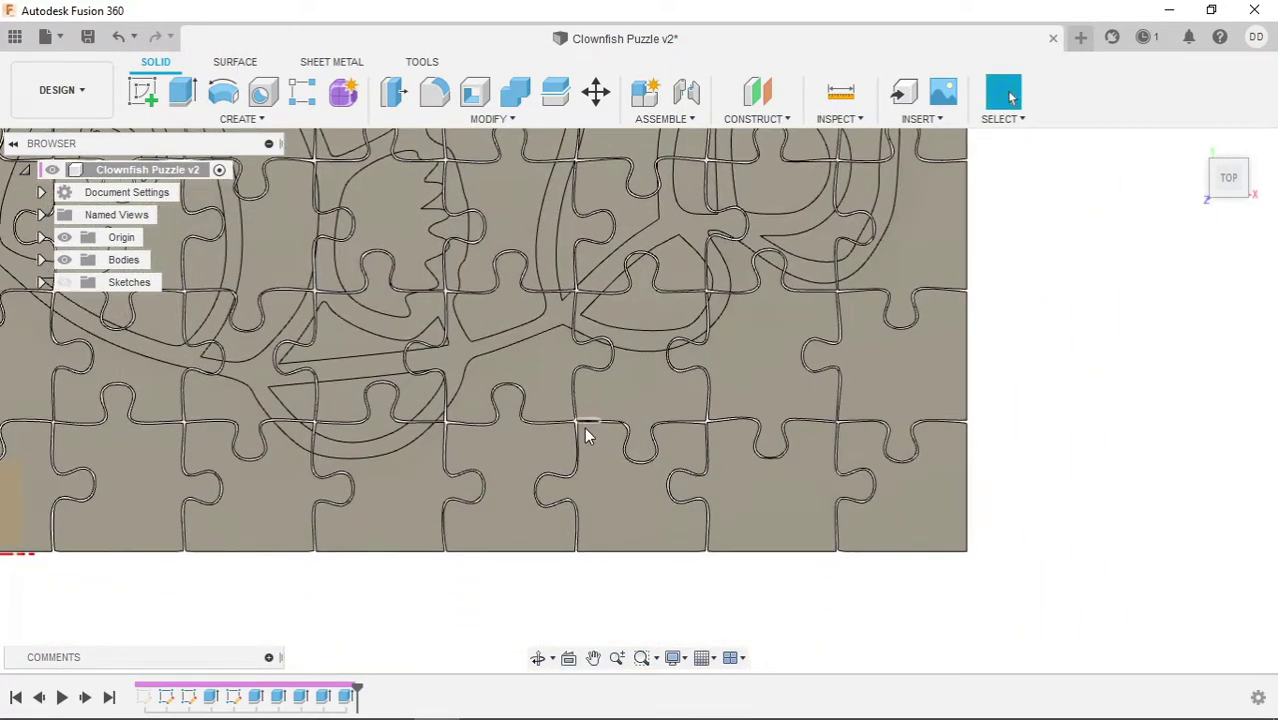
{"action": "scroll", "coordinate": [630, 403], "scroll_direction": "up", "scroll_amount": 3}
{"action": "middle_click_drag", "start_coordinate": [571, 424], "coordinate": [805, 456]}
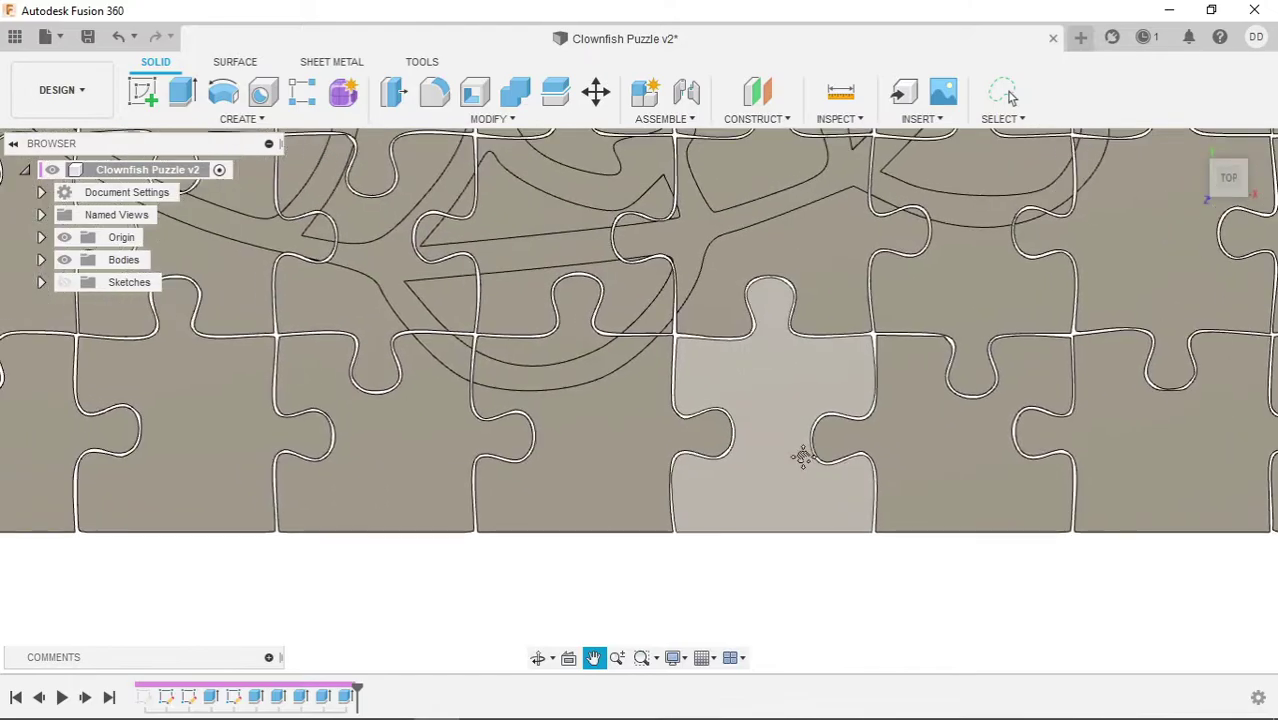
{"action": "middle_click_drag", "start_coordinate": [519, 448], "coordinate": [403, 422]}
{"action": "scroll", "coordinate": [403, 422], "scroll_direction": "down", "scroll_amount": 5}
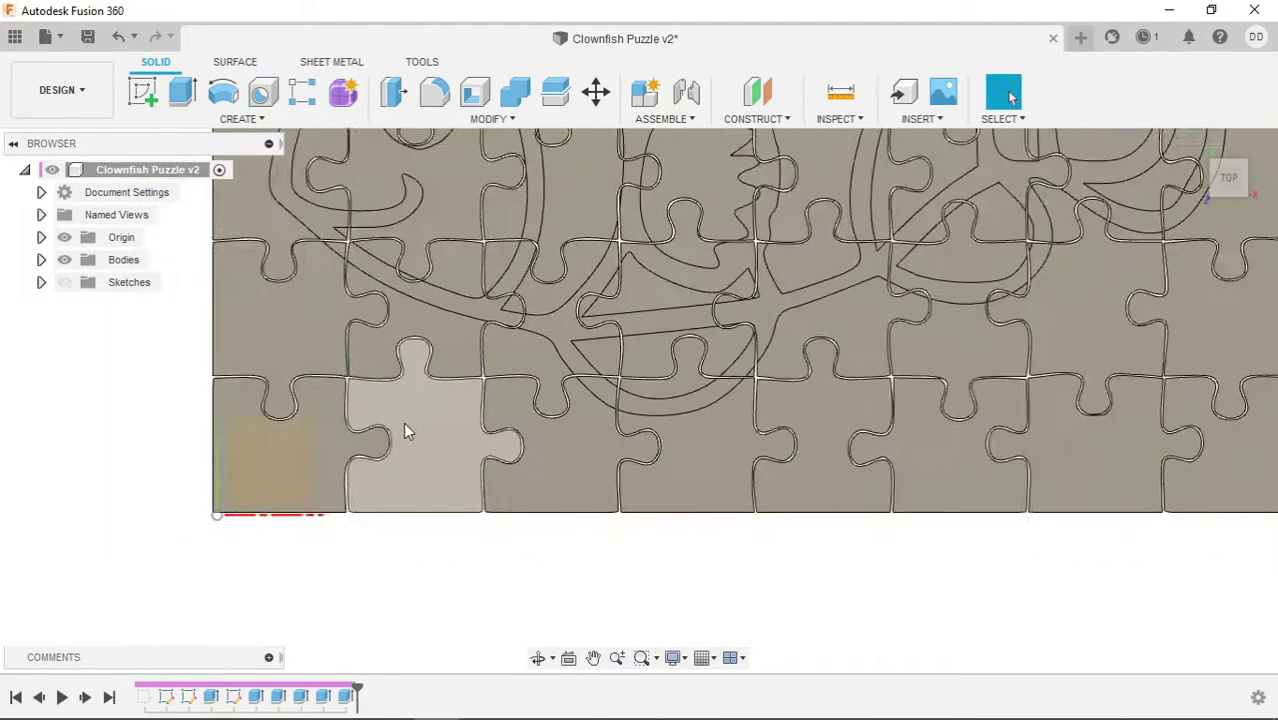
{"action": "middle_click_drag", "start_coordinate": [904, 340], "coordinate": [870, 430]}
{"action": "left_click_drag", "start_coordinate": [870, 430], "coordinate": [862, 464]}
{"action": "left_click", "coordinate": [1003, 92]}
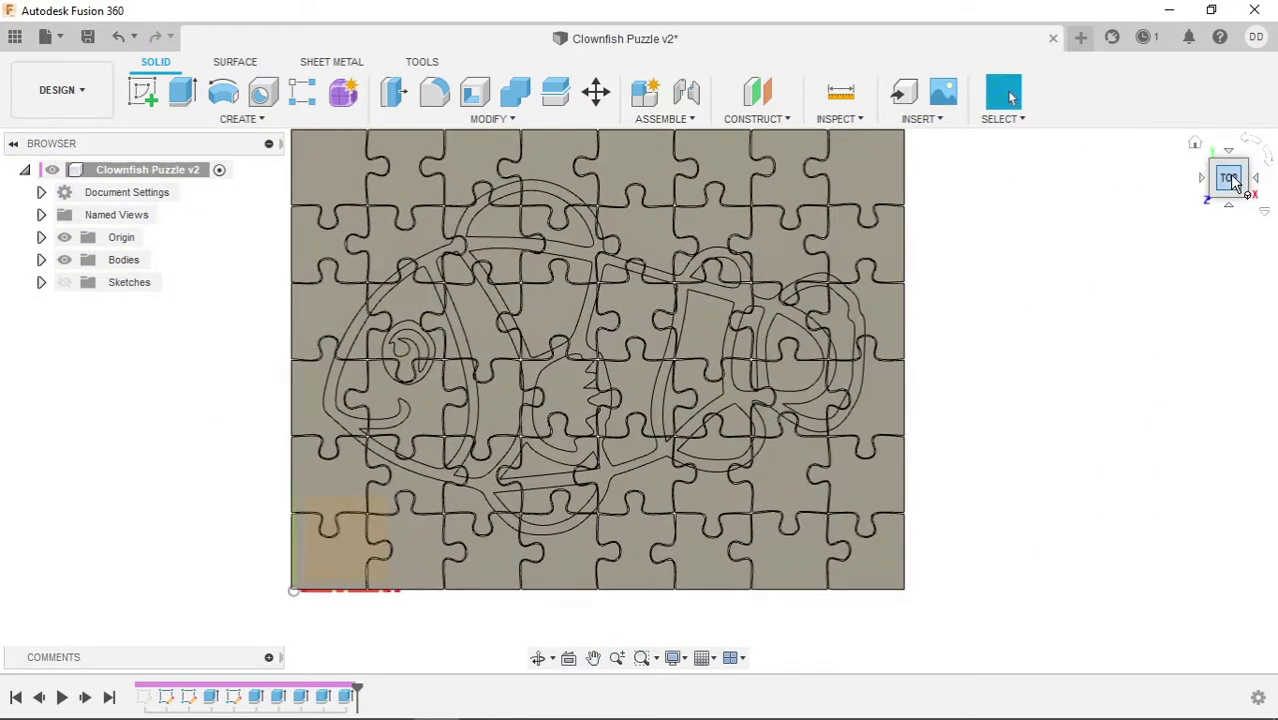
{"action": "middle_click_drag", "start_coordinate": [1234, 183], "coordinate": [993, 302], "text": "shift"}
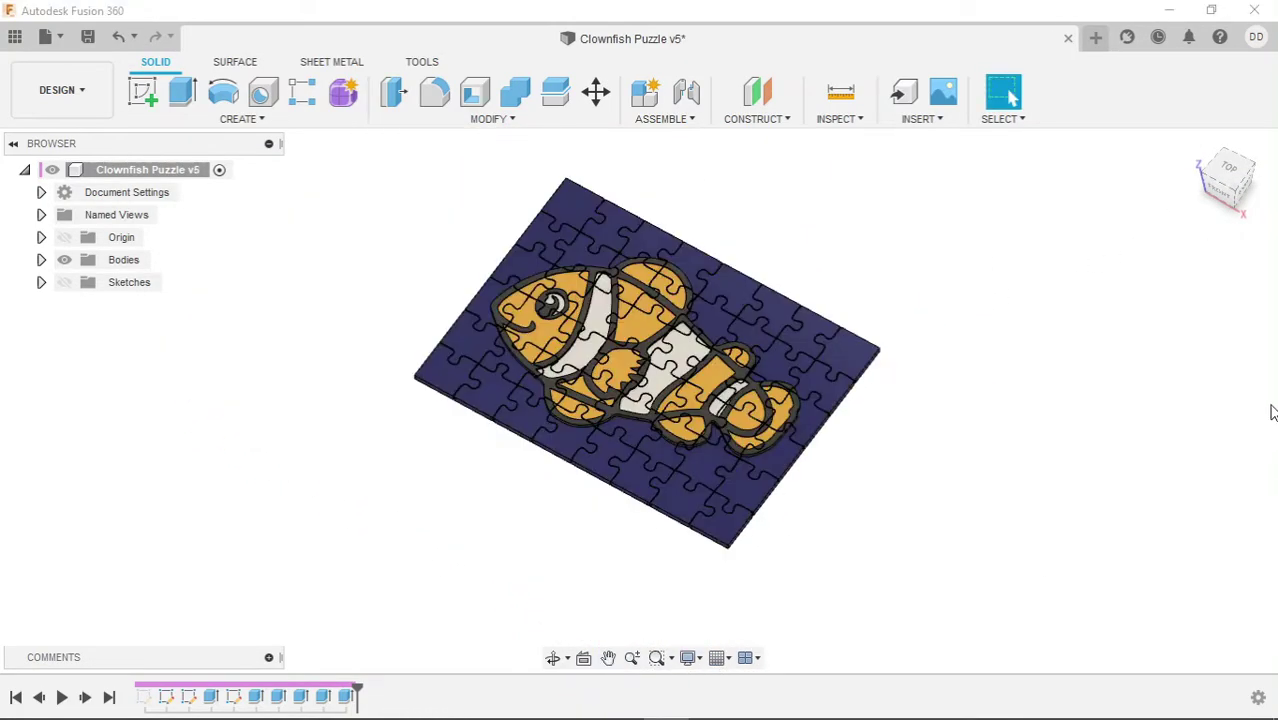
{"action": "middle_click_drag", "start_coordinate": [1208, 207], "coordinate": [1067, 274], "text": "shift"}
Scale the clownfish puzzle uniformly to 125%, making it 231.9 × 173.71 × 6.25 mm.
{"action": "scroll", "coordinate": [715, 330], "scroll_direction": "up", "scroll_amount": 1}
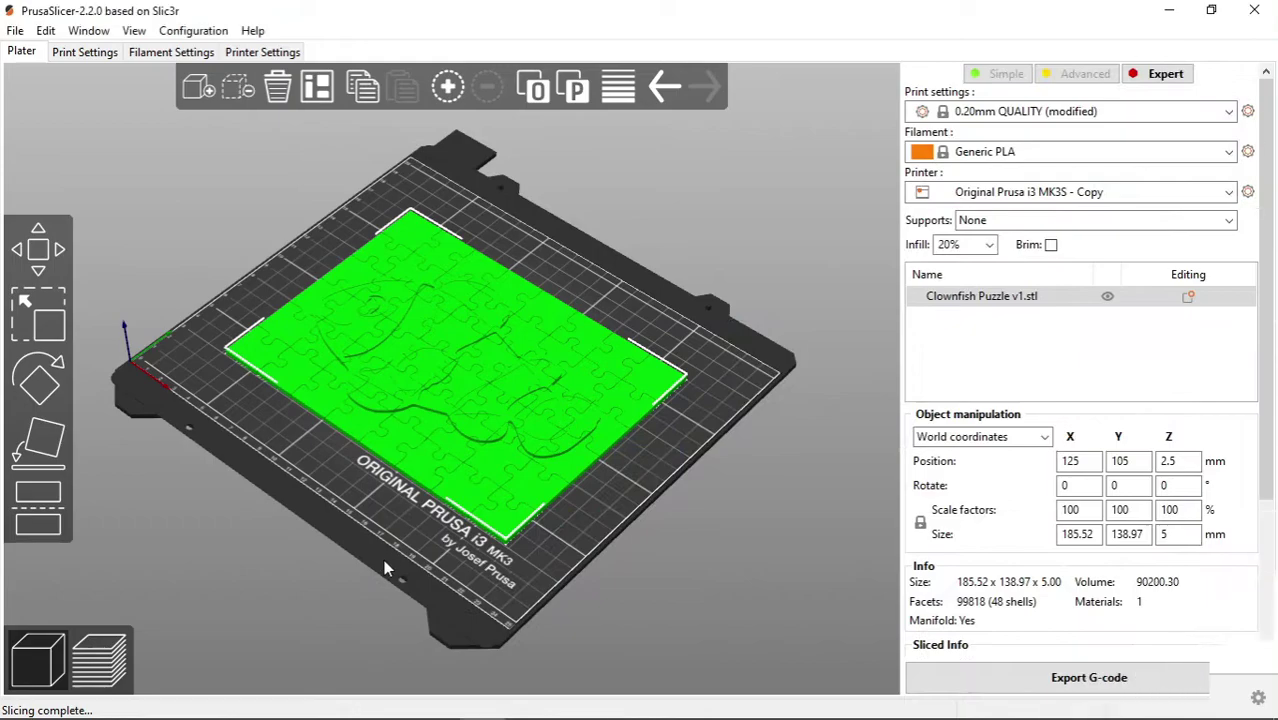
{"action": "mouse_move", "coordinate": [383, 559]}
{"action": "left_mouse_down"}
{"action": "mouse_move", "coordinate": [389, 583]}
{"action": "mouse_move", "coordinate": [426, 549]}
{"action": "mouse_move", "coordinate": [390, 565]}
{"action": "left_mouse_up"}
{"action": "right_click", "coordinate": [431, 401]}
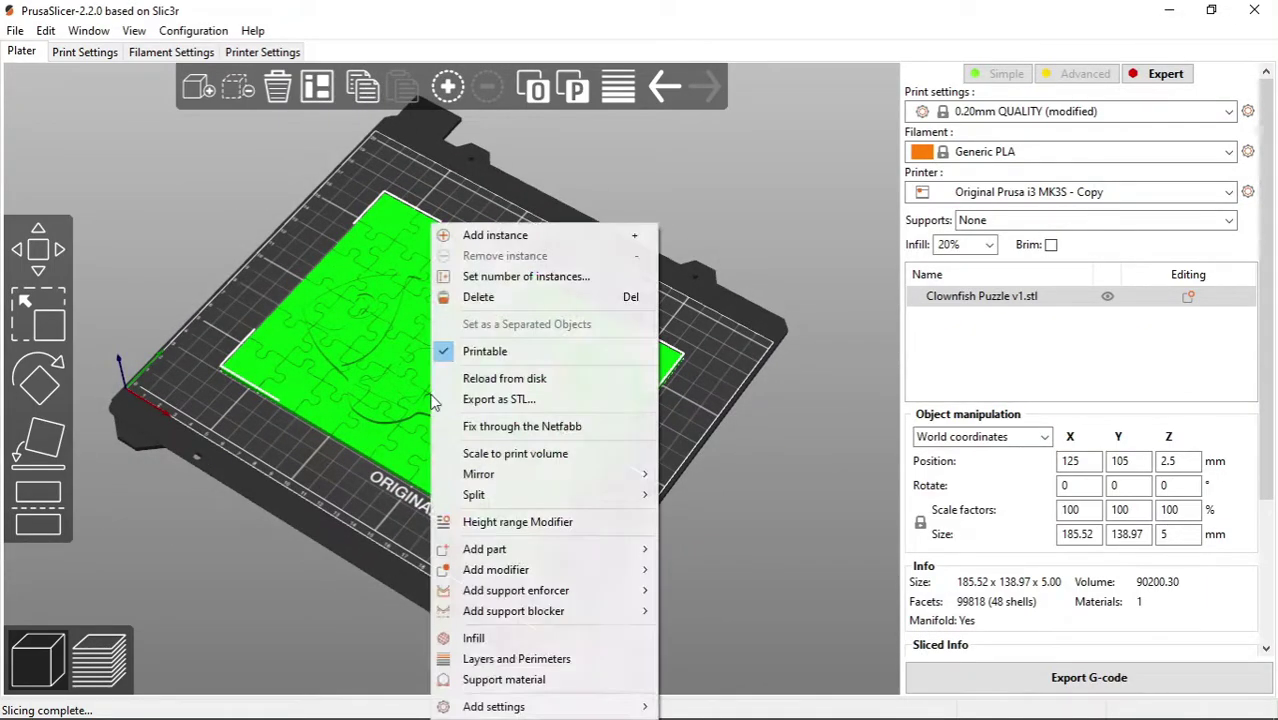
{"action": "left_click", "coordinate": [514, 456]}
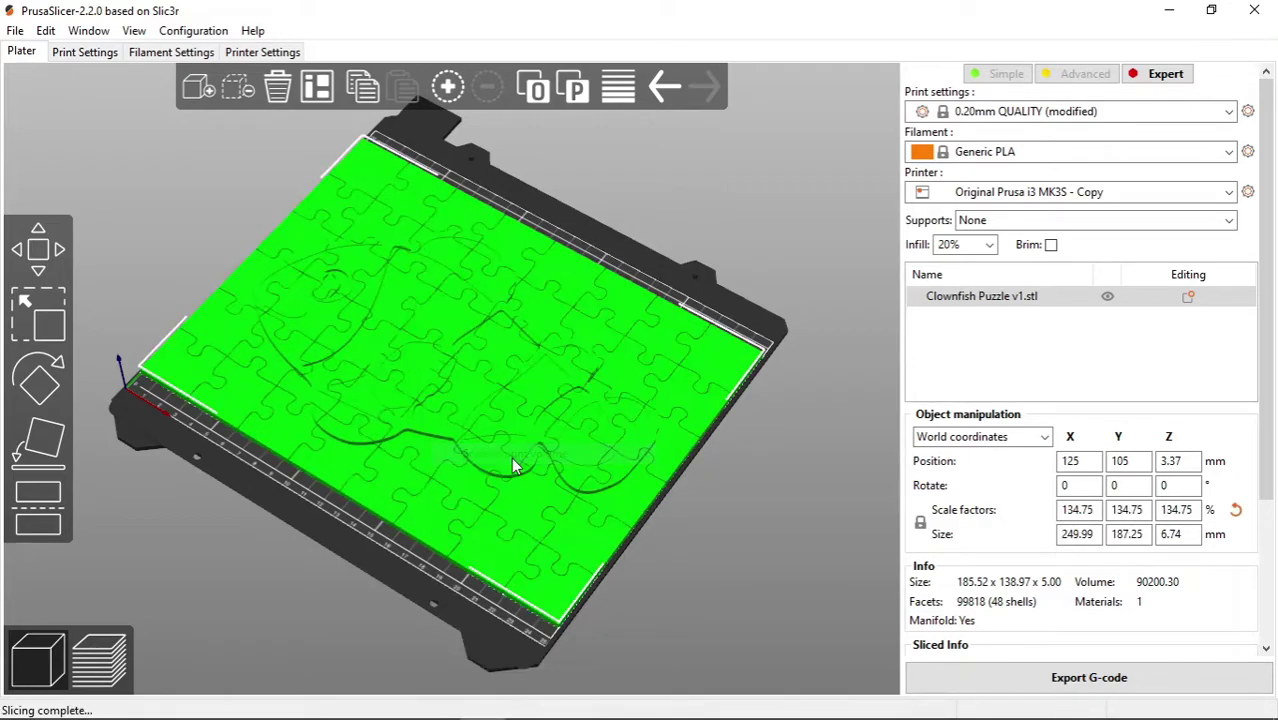
{"action": "left_click", "coordinate": [1189, 533]}
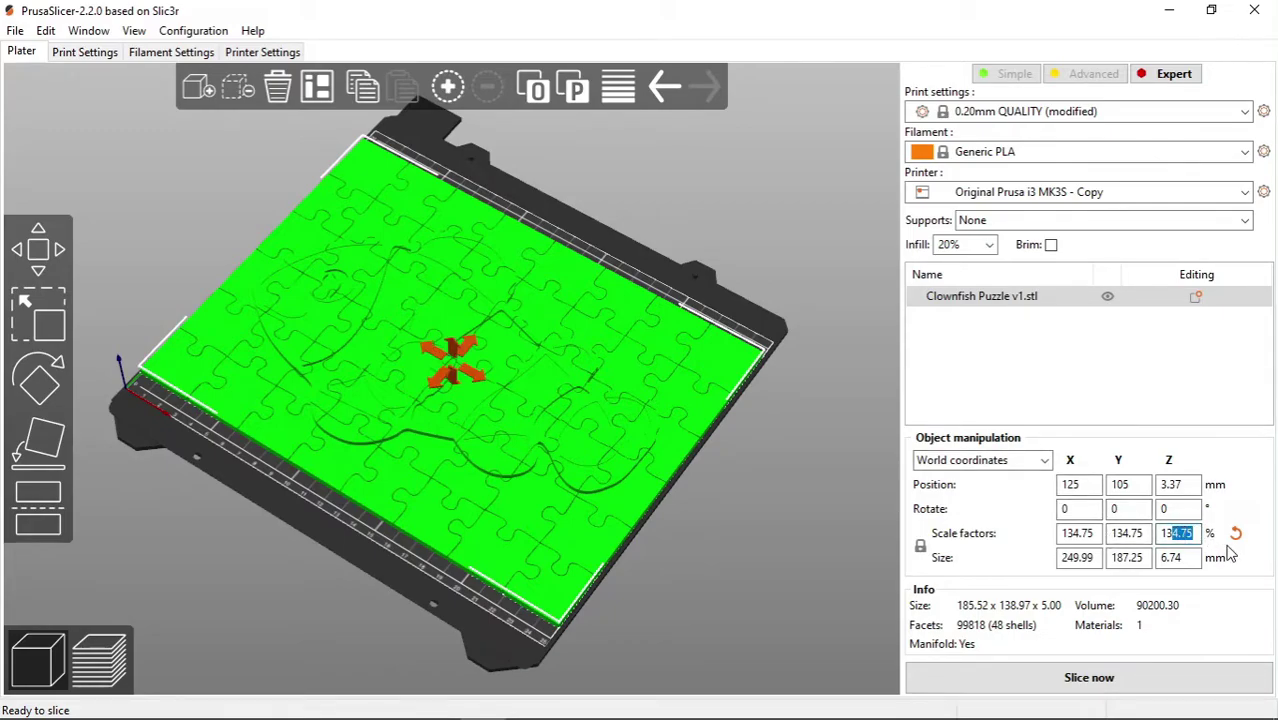
{"action": "type", "text": "3"}
{"action": "key", "text": "Return"}
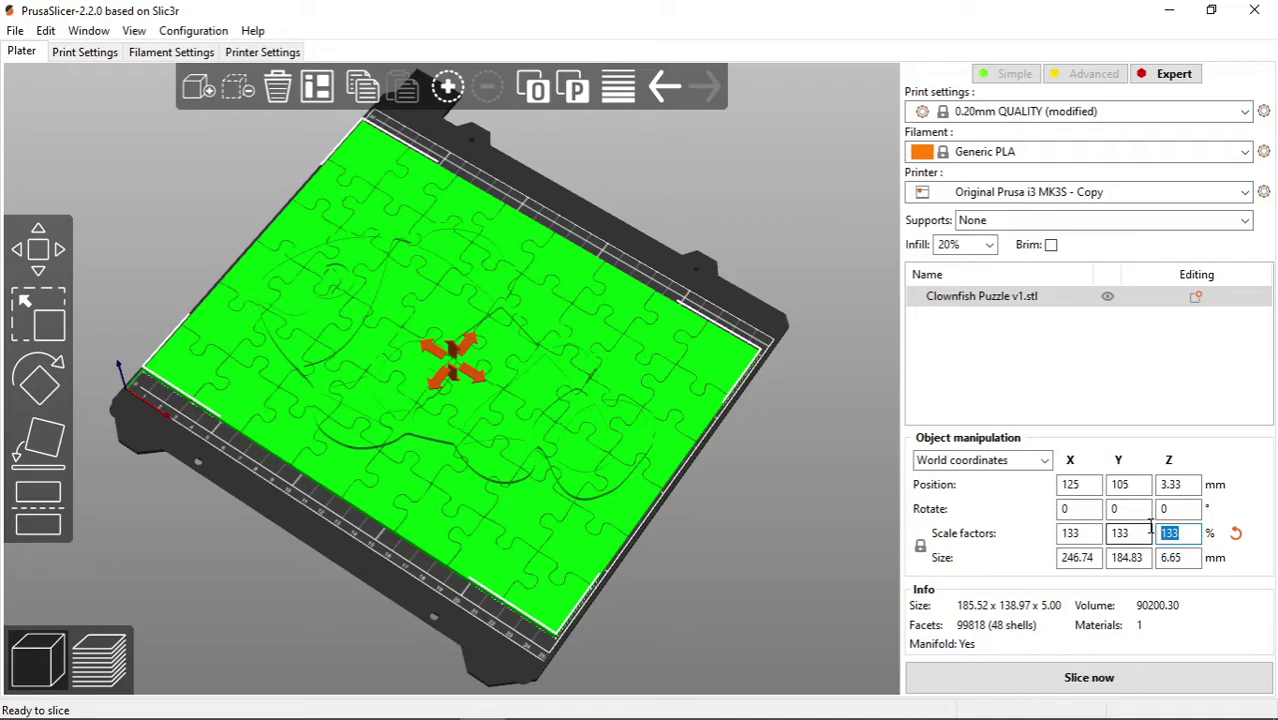
{"action": "type", "text": "125"}
{"action": "key", "text": "Return"}
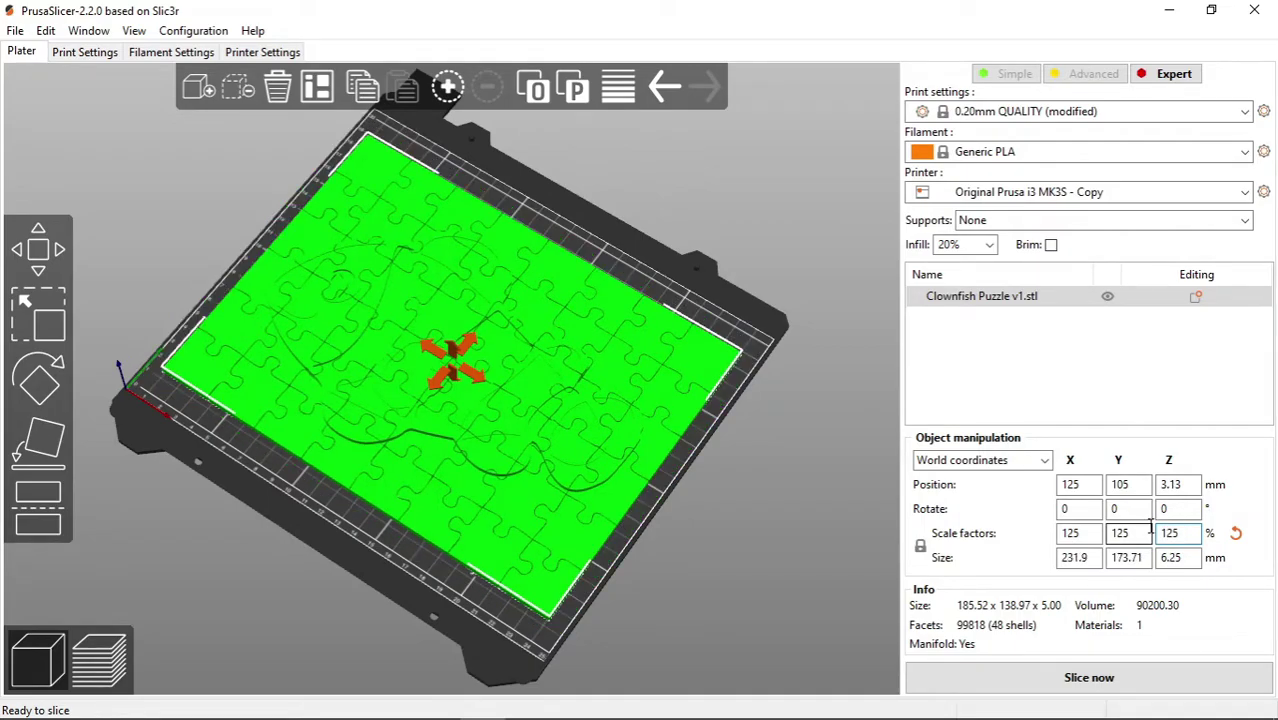
Add filament colour changes at the 4.00, 5.00 and 6.00 mm layers.
{"action": "mouse_move", "coordinate": [728, 520]}
{"action": "left_mouse_down"}
{"action": "mouse_move", "coordinate": [720, 505]}
{"action": "mouse_move", "coordinate": [742, 484]}
{"action": "mouse_move", "coordinate": [741, 505]}
{"action": "mouse_move", "coordinate": [736, 496]}
{"action": "left_mouse_up"}
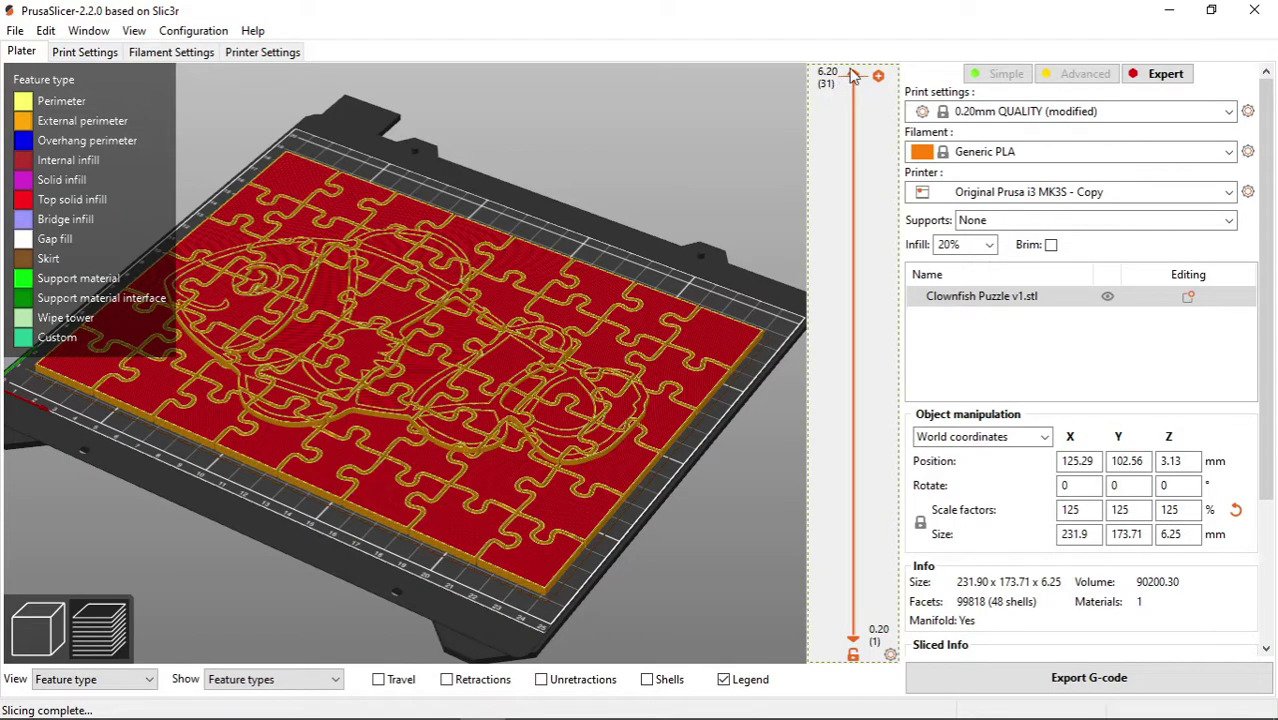
{"action": "mouse_move", "coordinate": [855, 82]}
{"action": "left_mouse_down"}
{"action": "mouse_move", "coordinate": [846, 375]}
{"action": "mouse_move", "coordinate": [793, 601]}
{"action": "mouse_move", "coordinate": [793, 668]}
{"action": "mouse_move", "coordinate": [806, 280]}
{"action": "mouse_move", "coordinate": [853, 266]}
{"action": "mouse_move", "coordinate": [853, 77]}
{"action": "left_mouse_up"}
{"action": "left_click", "coordinate": [878, 280]}
{"action": "left_click", "coordinate": [878, 185]}
{"action": "left_click", "coordinate": [878, 94]}
Show all layers up to 6.20 mm and inspect the colour bands from oblique angles.
{"action": "left_click_drag", "start_coordinate": [730, 410], "coordinate": [612, 328]}
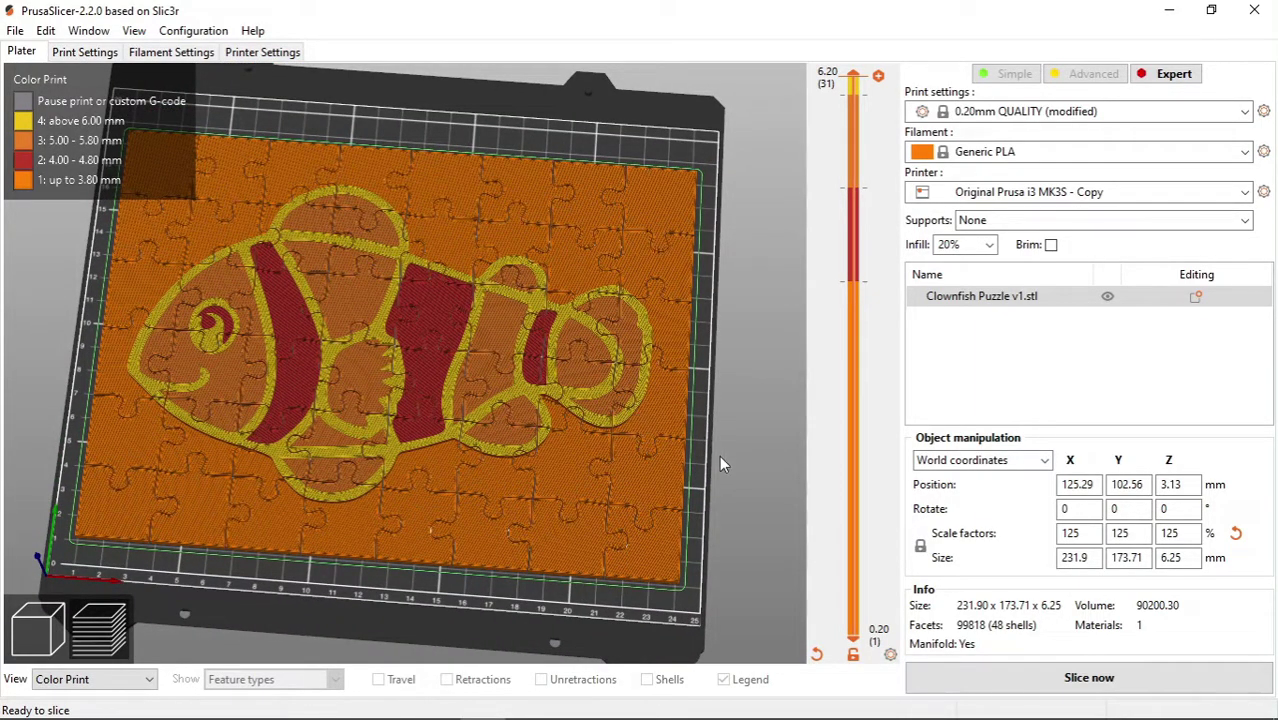
{"action": "left_click_drag", "start_coordinate": [712, 500], "coordinate": [530, 449]}
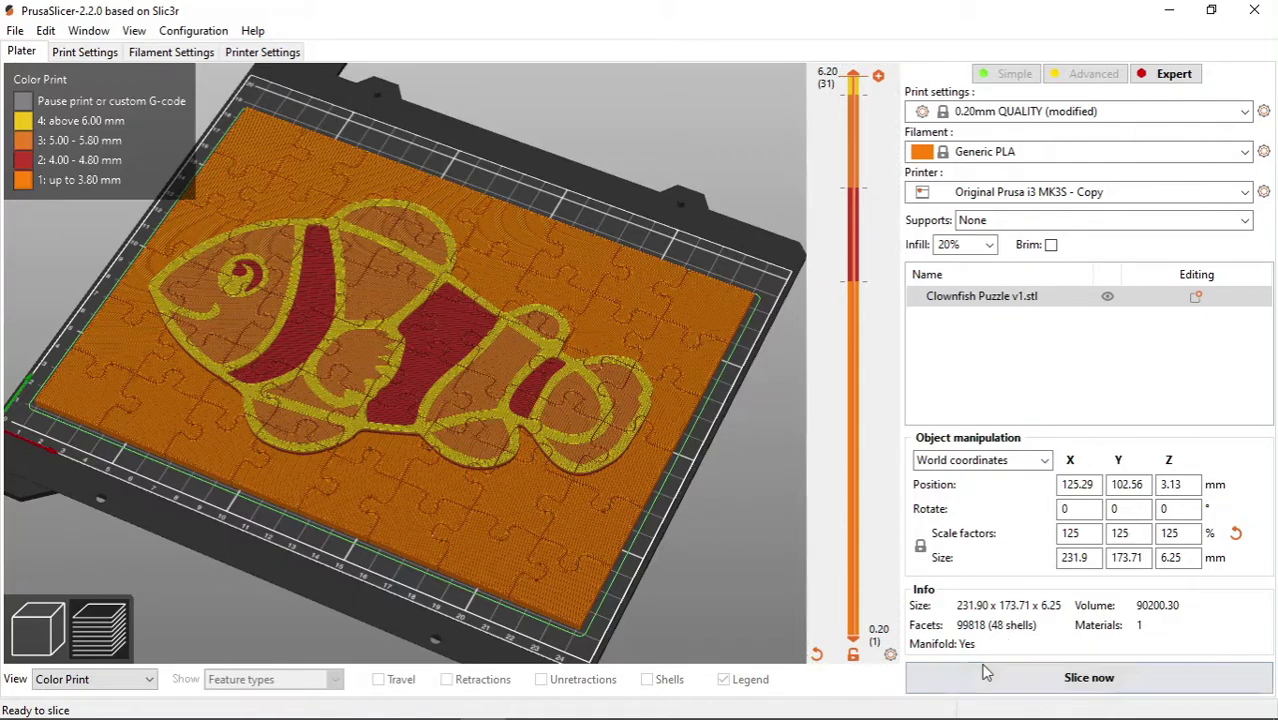
{"action": "left_click_drag", "start_coordinate": [637, 596], "coordinate": [559, 577]}
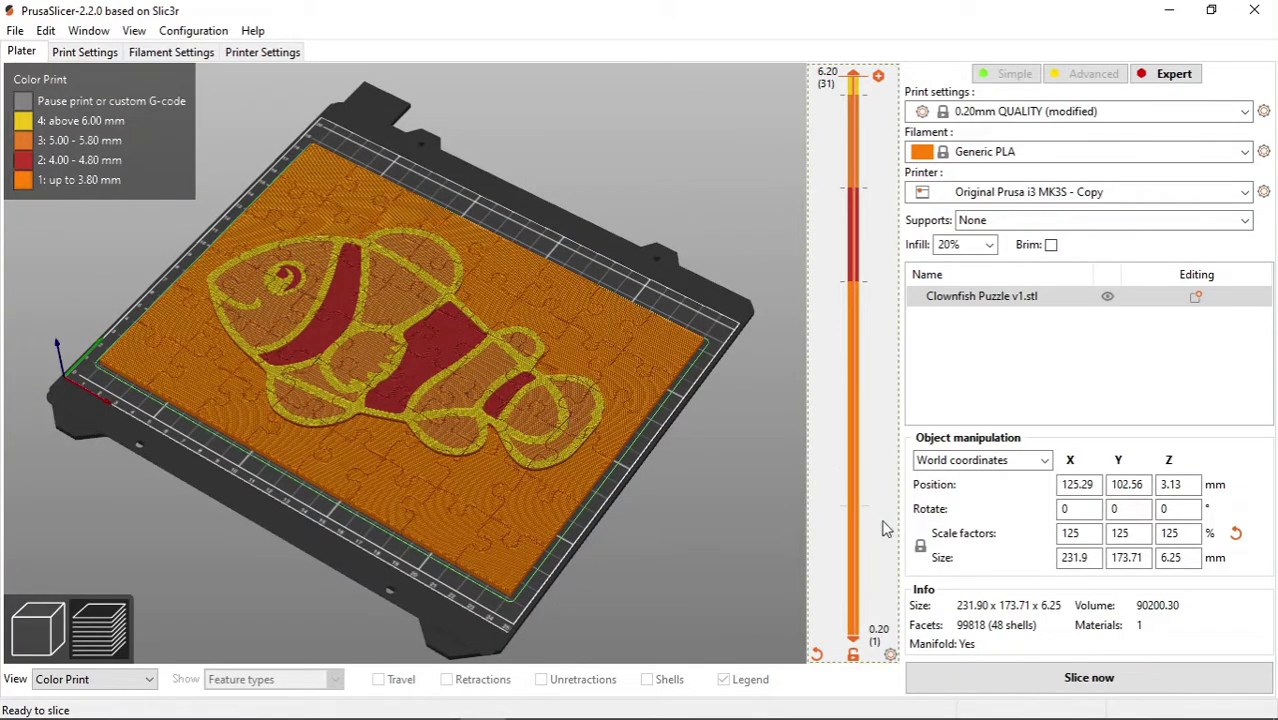
Return to the 3D view and orbit to a top-down angle on the bed.
{"action": "left_click", "coordinate": [978, 674]}
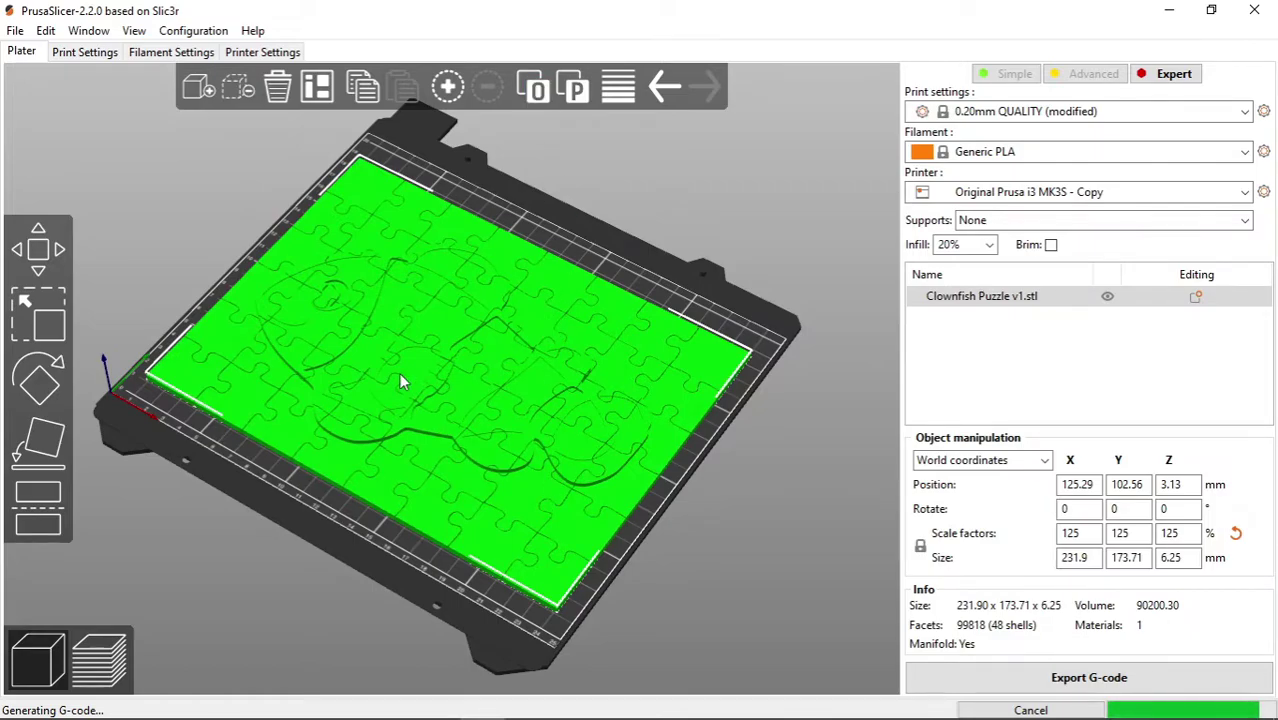
{"action": "scroll", "coordinate": [398, 375], "scroll_direction": "down", "scroll_amount": 3}
{"action": "scroll", "coordinate": [396, 372], "scroll_direction": "up", "scroll_amount": 3}
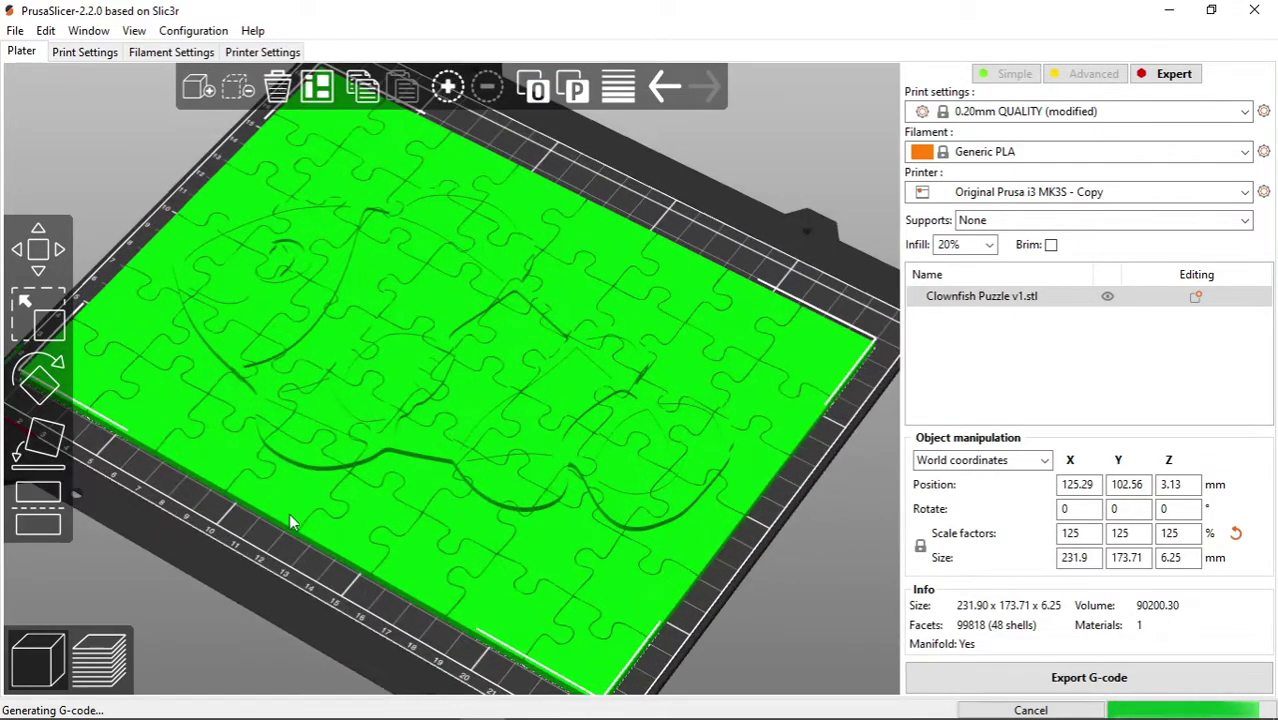
{"action": "left_click_drag", "start_coordinate": [289, 513], "coordinate": [286, 459]}
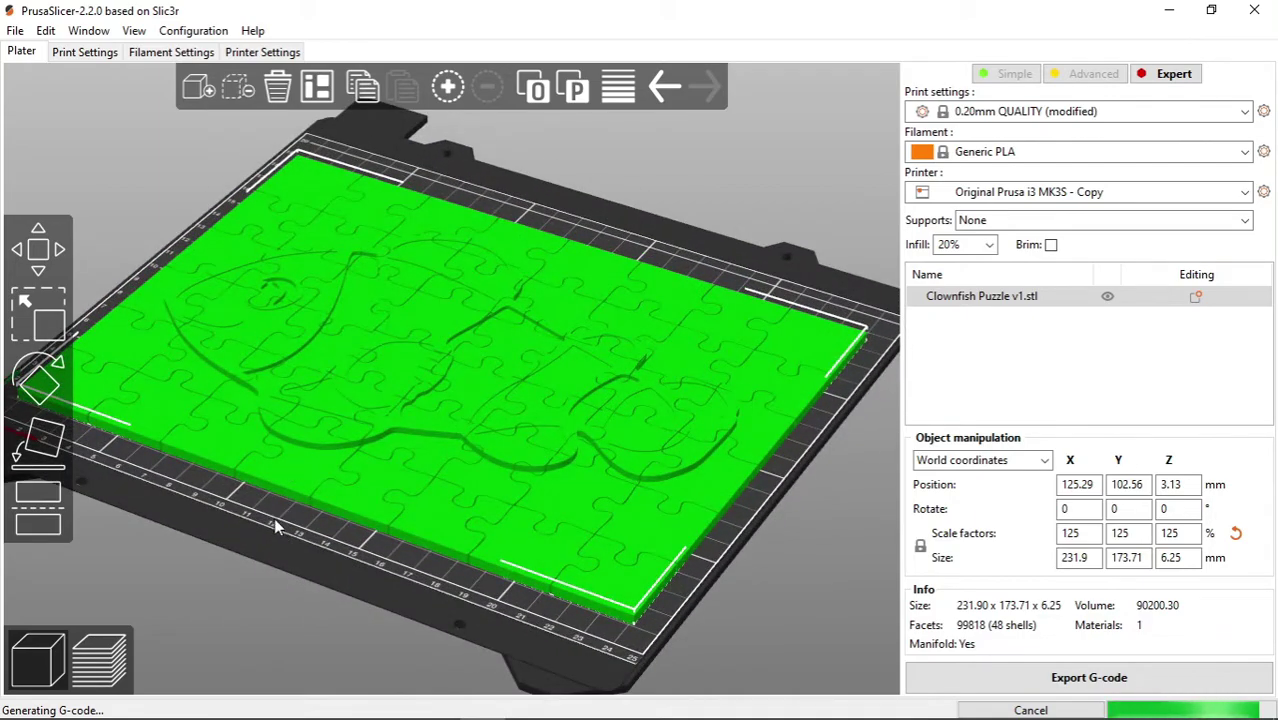
{"action": "left_click_drag", "start_coordinate": [274, 517], "coordinate": [282, 509]}
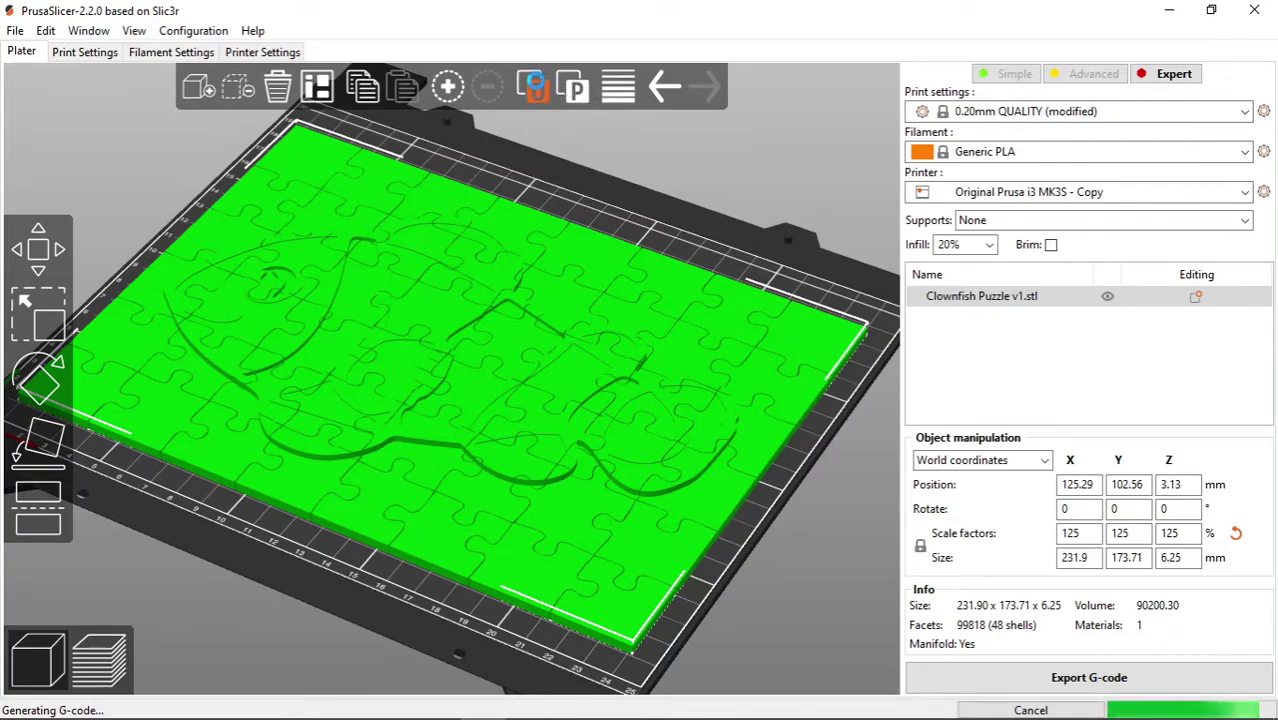
Split the puzzle into its 48 pieces and move a corner piece off the bed.
{"action": "left_click", "coordinate": [534, 87]}
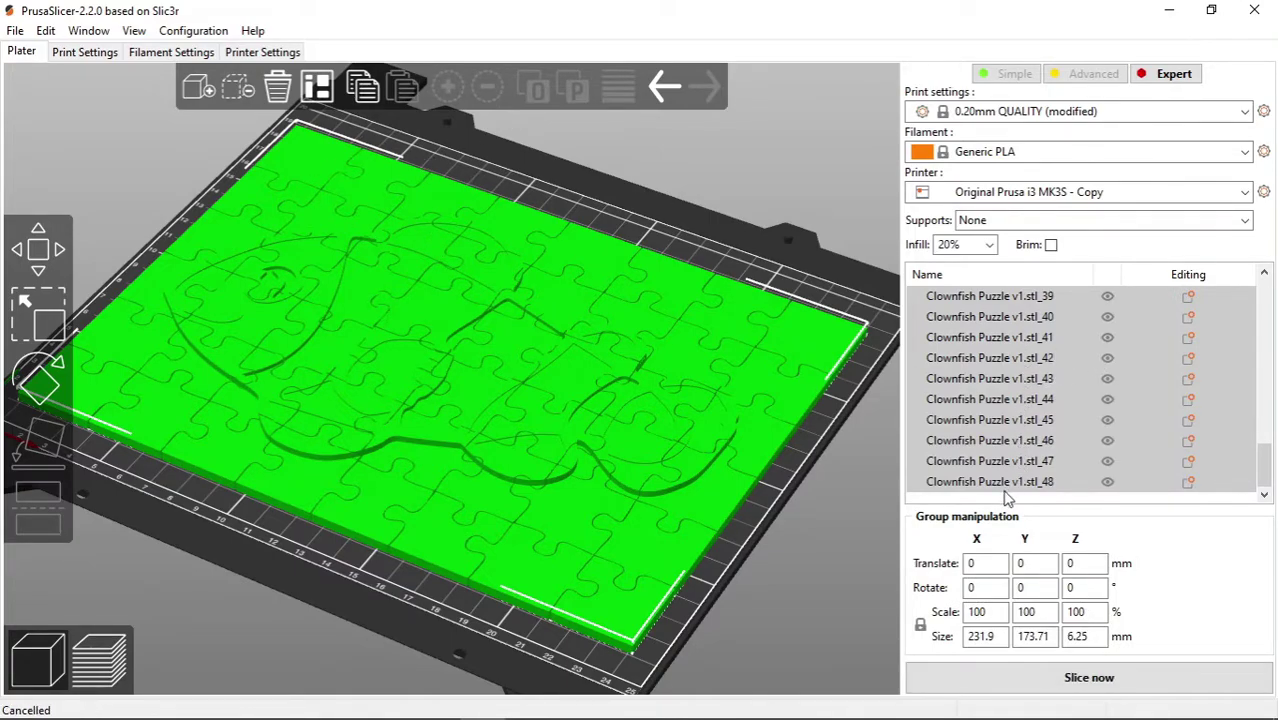
{"action": "left_click", "coordinate": [821, 514]}
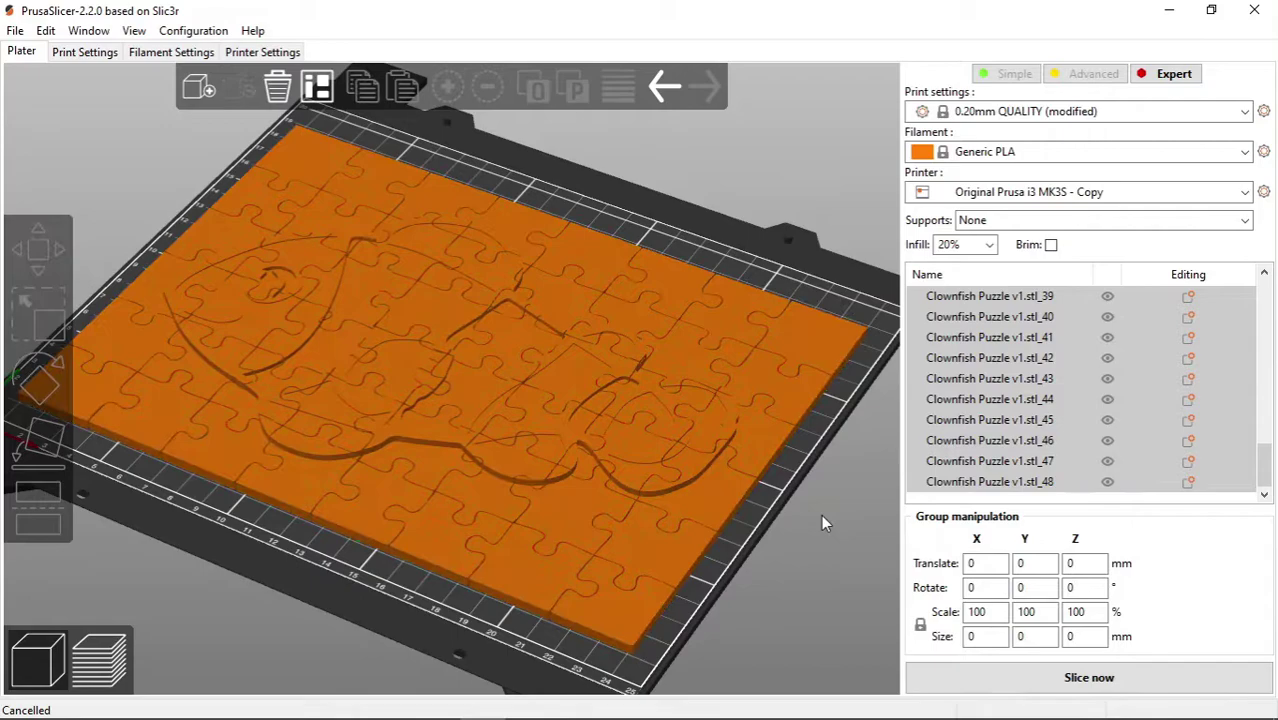
{"action": "key", "text": "0"}
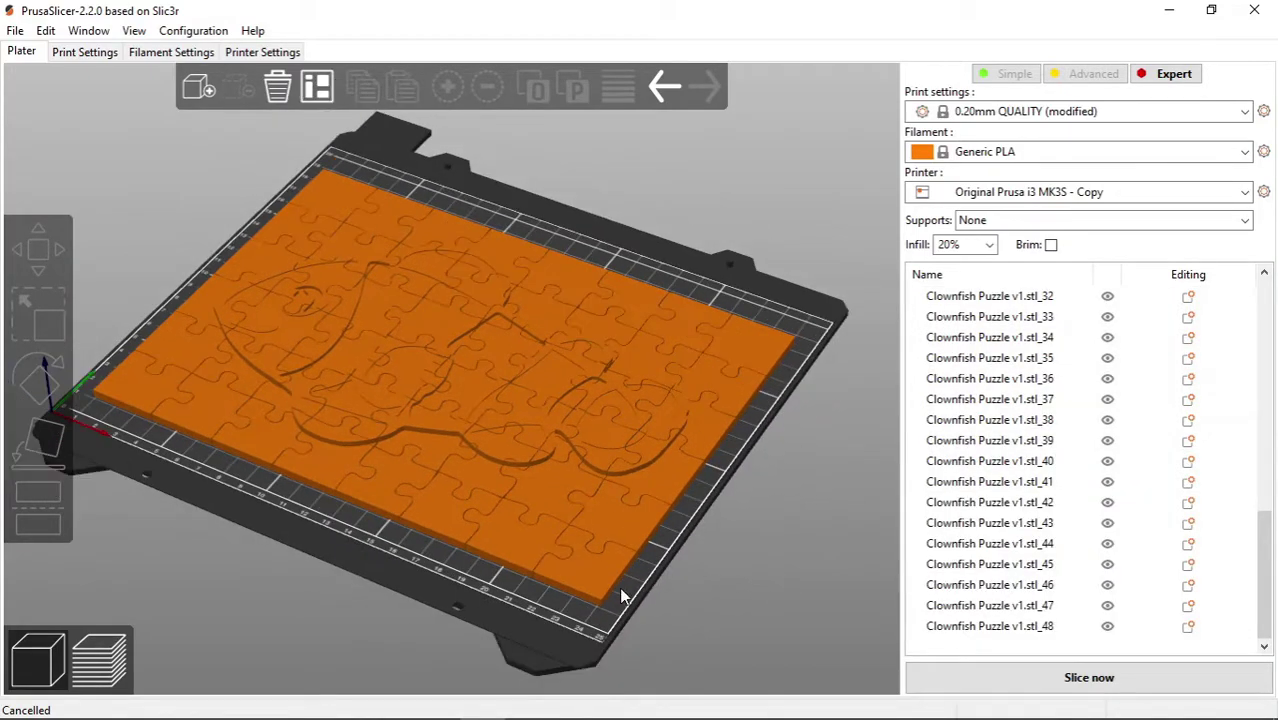
{"action": "mouse_move", "coordinate": [569, 574]}
{"action": "left_mouse_down"}
{"action": "mouse_move", "coordinate": [572, 625]}
{"action": "mouse_move", "coordinate": [507, 542]}
{"action": "mouse_move", "coordinate": [451, 514]}
{"action": "mouse_move", "coordinate": [562, 602]}
{"action": "mouse_move", "coordinate": [567, 575]}
{"action": "left_mouse_up"}
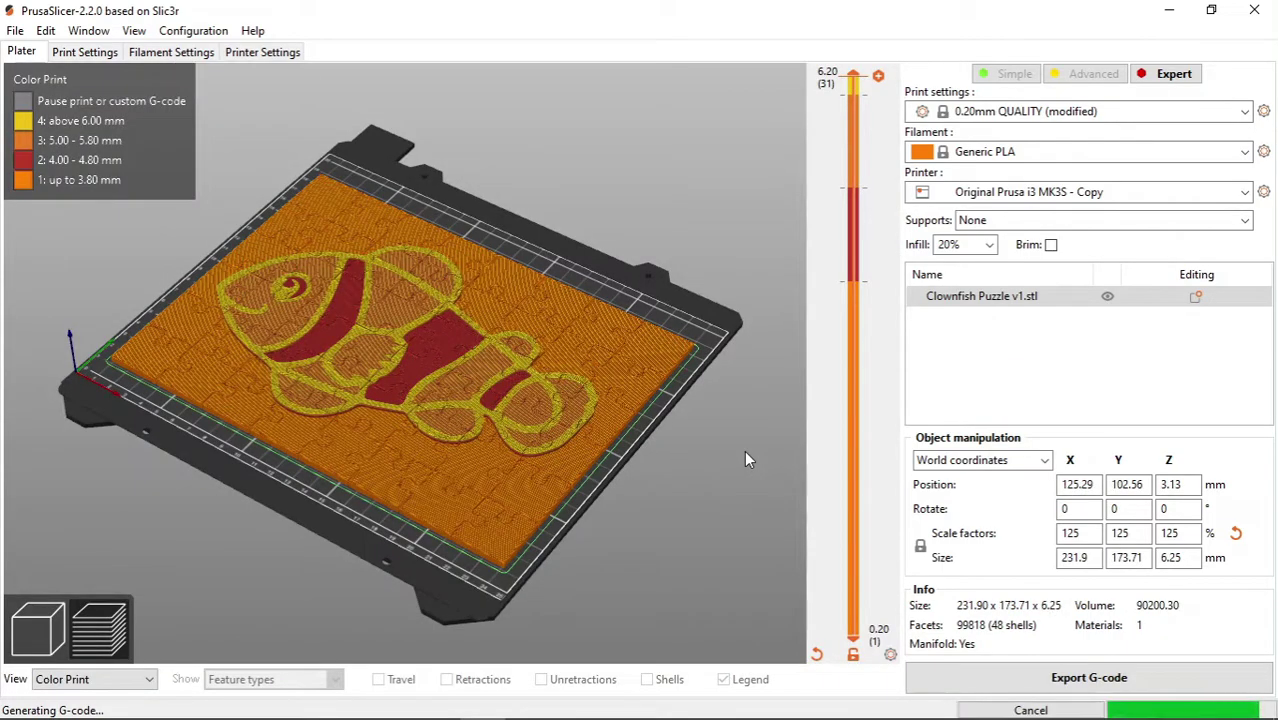